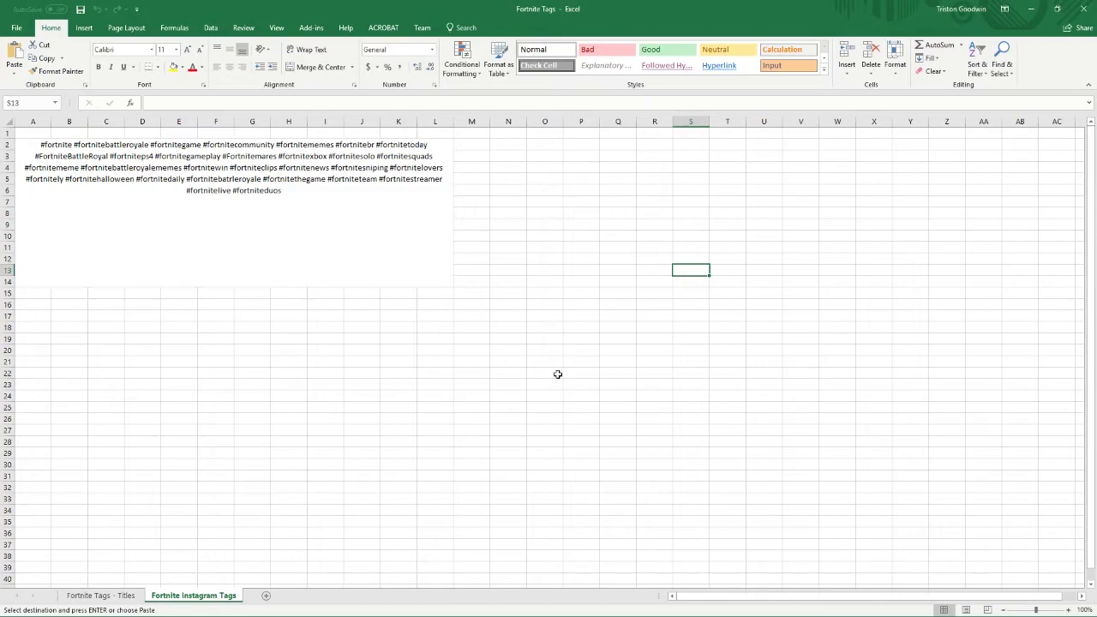
# Step: Show the Fortnite Tags - Titles sheet, and review the Fortnite Ninja Fails video's info and tags on YouTube in the browser
pyautogui.click(127, 595)
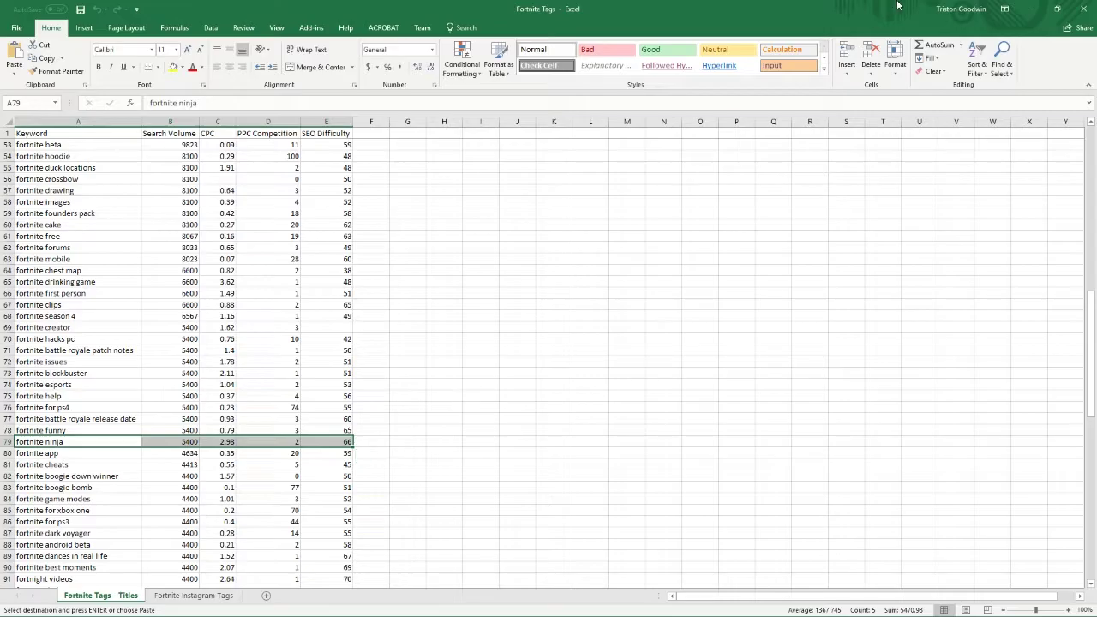
pyautogui.click(1030, 8)
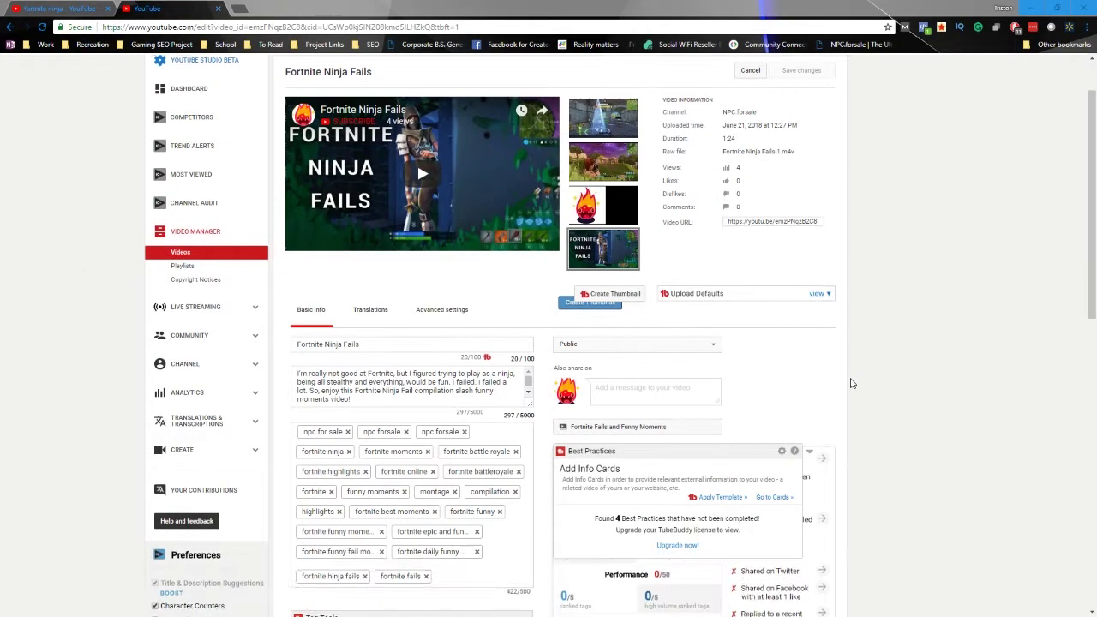
pyautogui.scroll(-2, 852, 383)
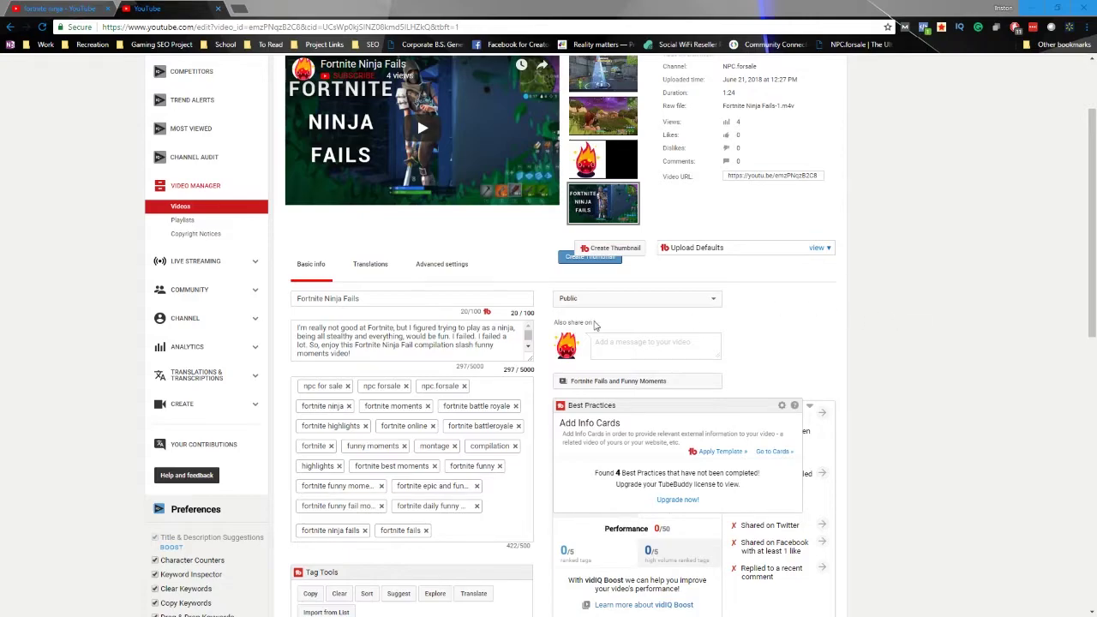
pyautogui.scroll(2, 467, 314)
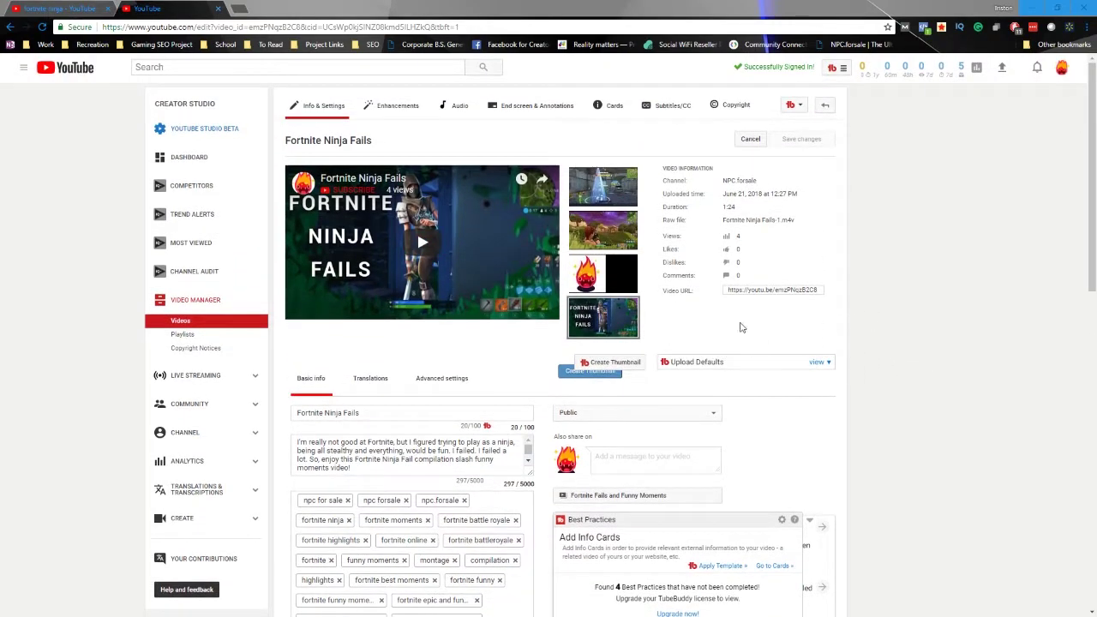
# Step: Switch back to the Excel workbook and examine the Keyword and Search Volume columns
pyautogui.hotkey('alt', 'Tab')
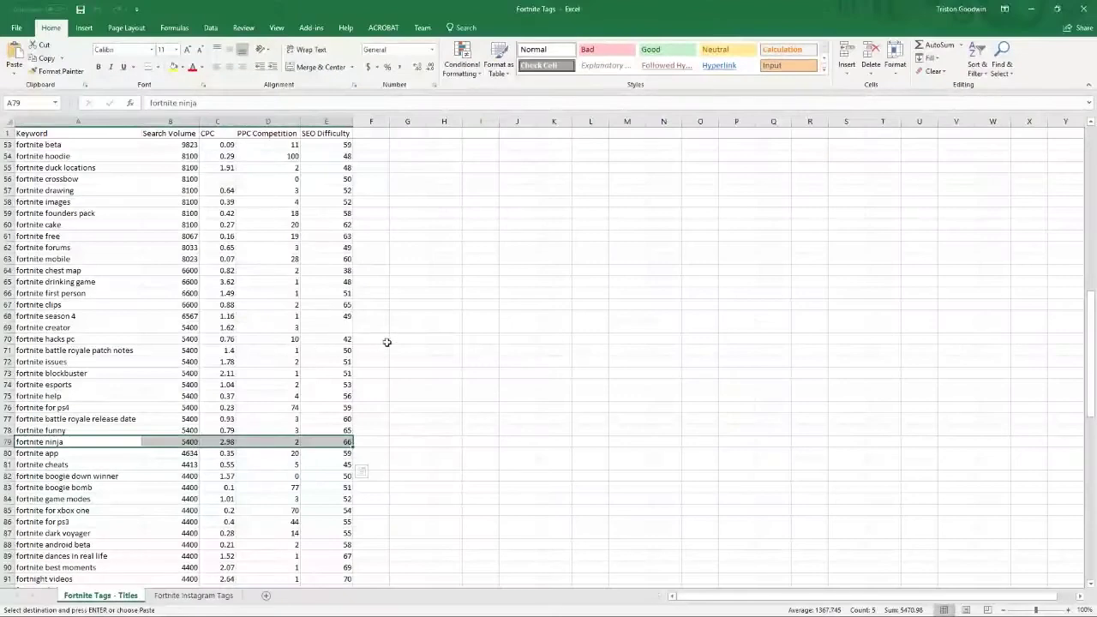
pyautogui.click(491, 340)
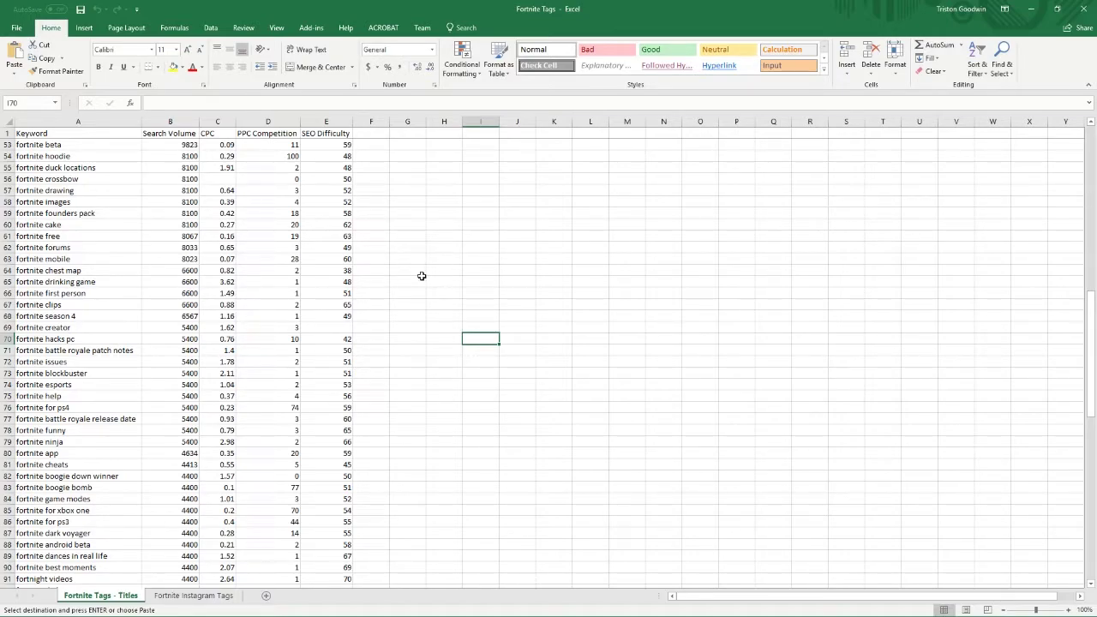
pyautogui.click(107, 124)
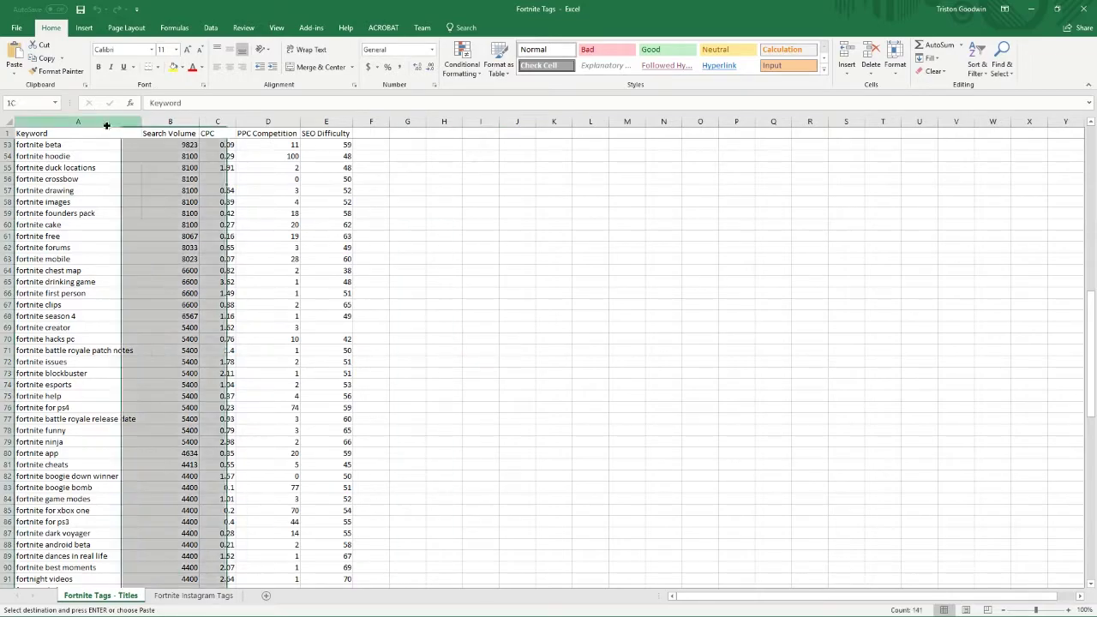
pyautogui.moveTo(106, 125); pyautogui.dragTo(106, 124)
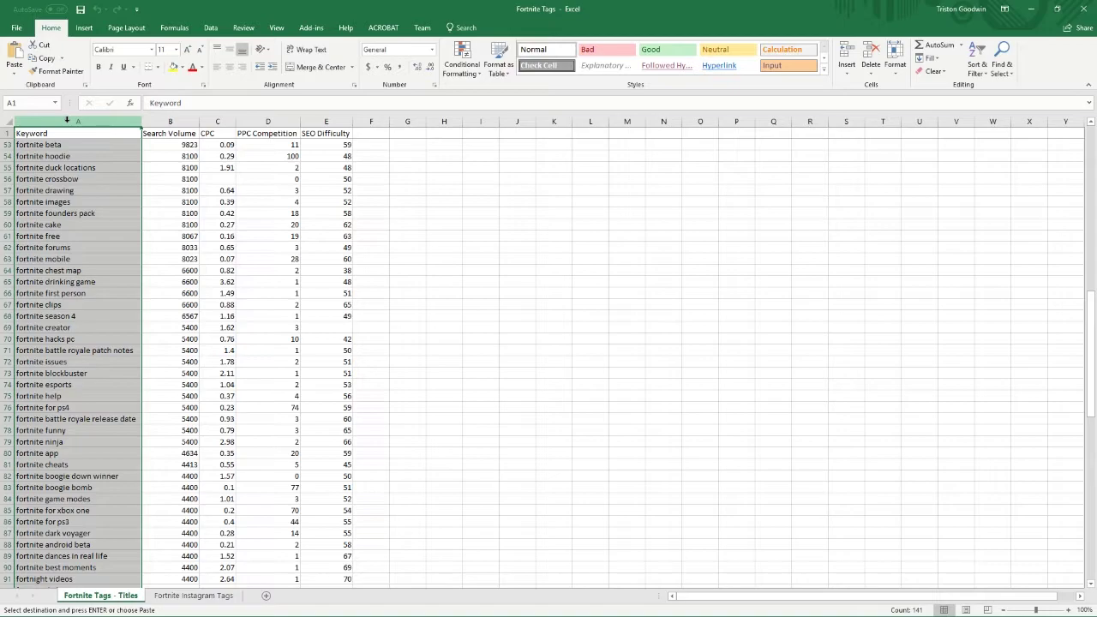
pyautogui.click(164, 121)
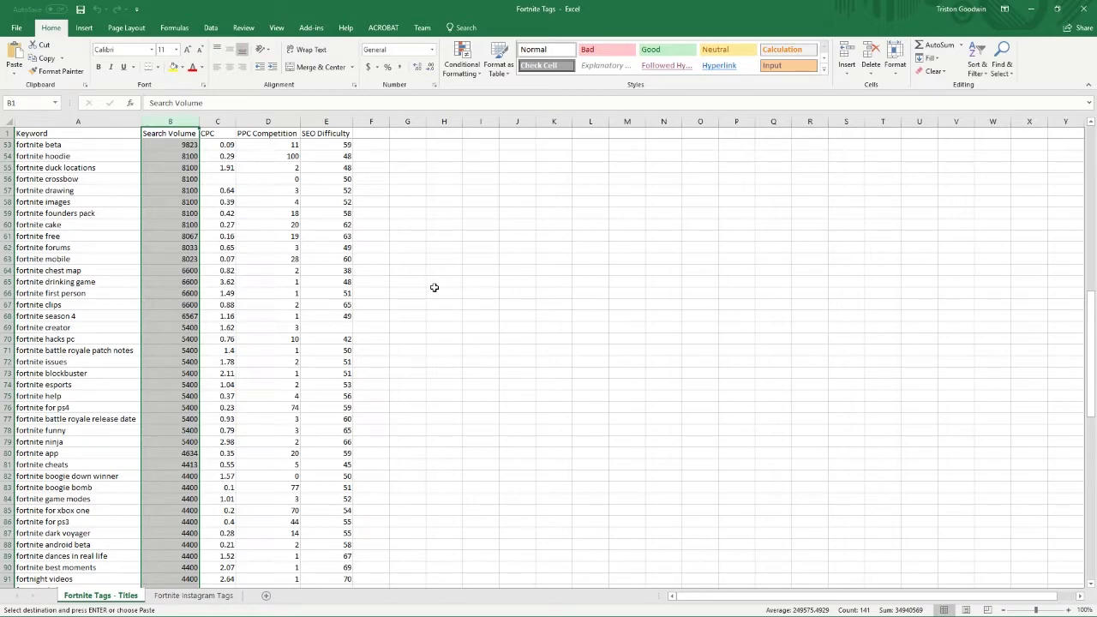
# Step: Examine the CPC and PPC Competition columns, comparing both values for the fortnite beta keyword
pyautogui.moveTo(230, 122); pyautogui.dragTo(249, 123)
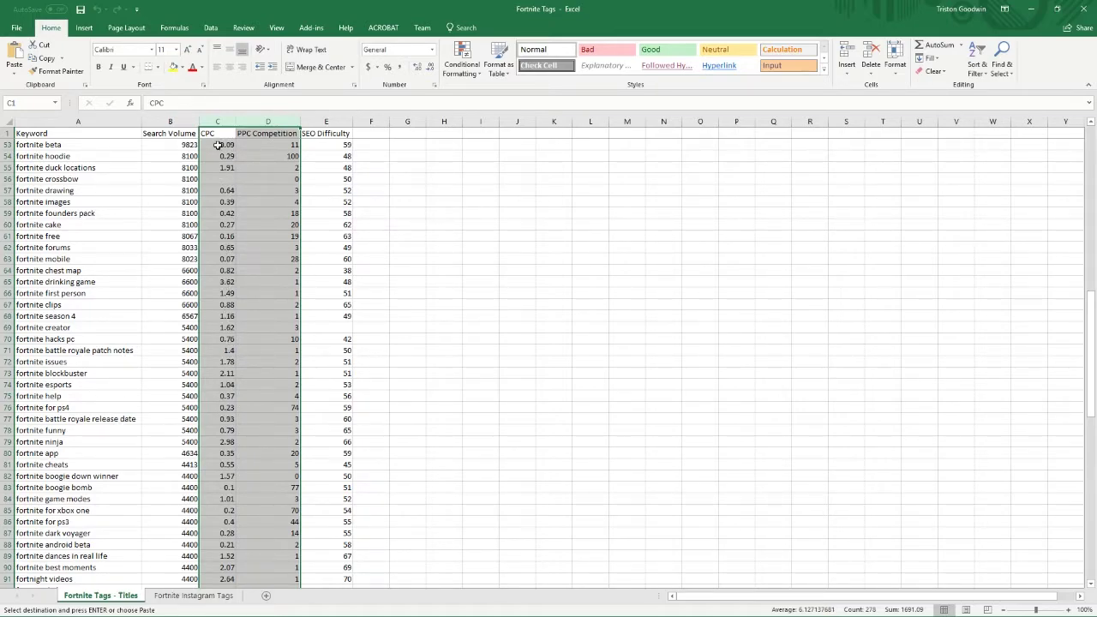
pyautogui.click(266, 144)
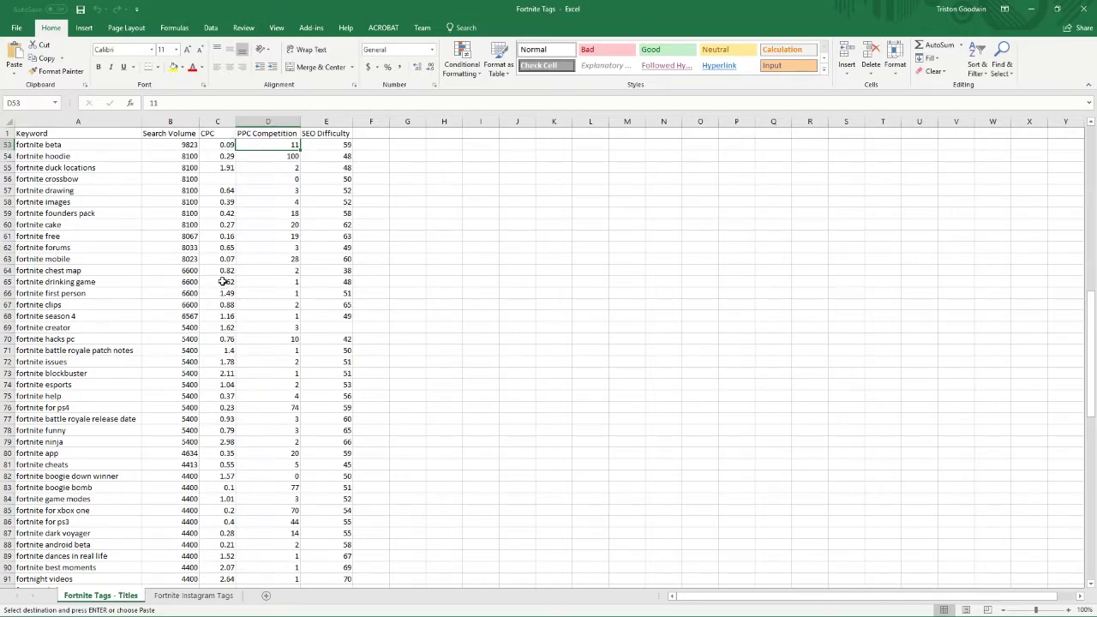
pyautogui.click(222, 145)
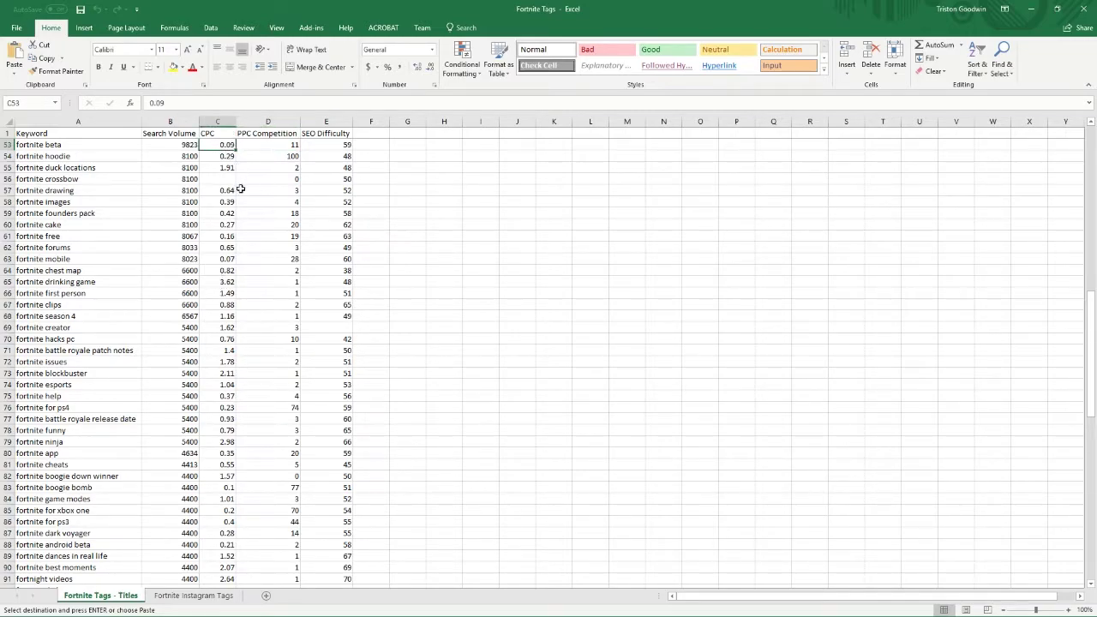
pyautogui.click(253, 146)
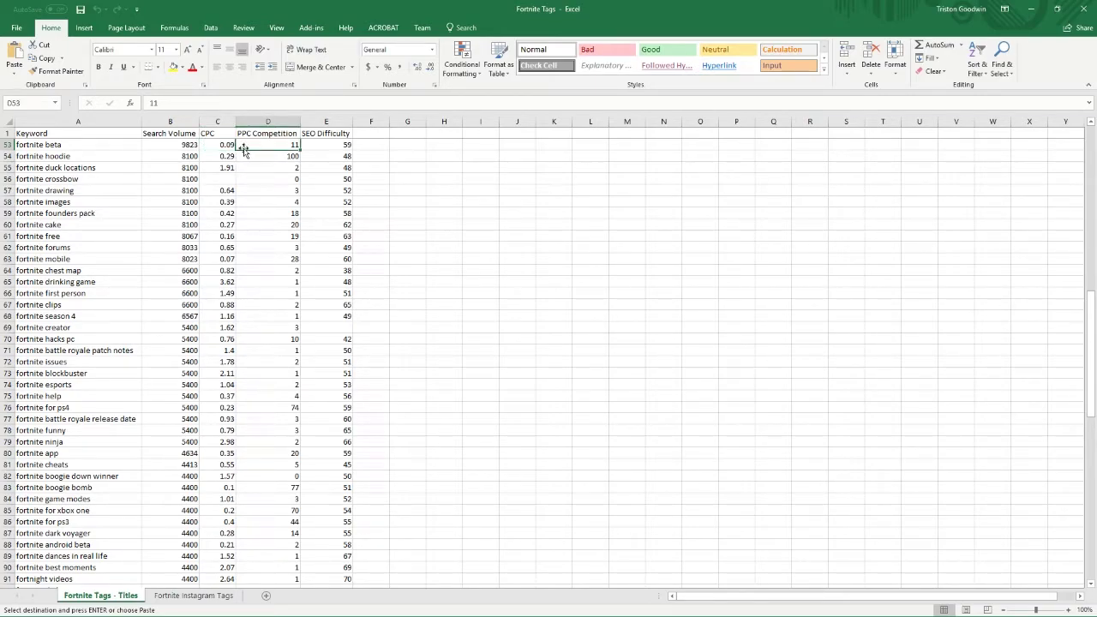
pyautogui.click(227, 146)
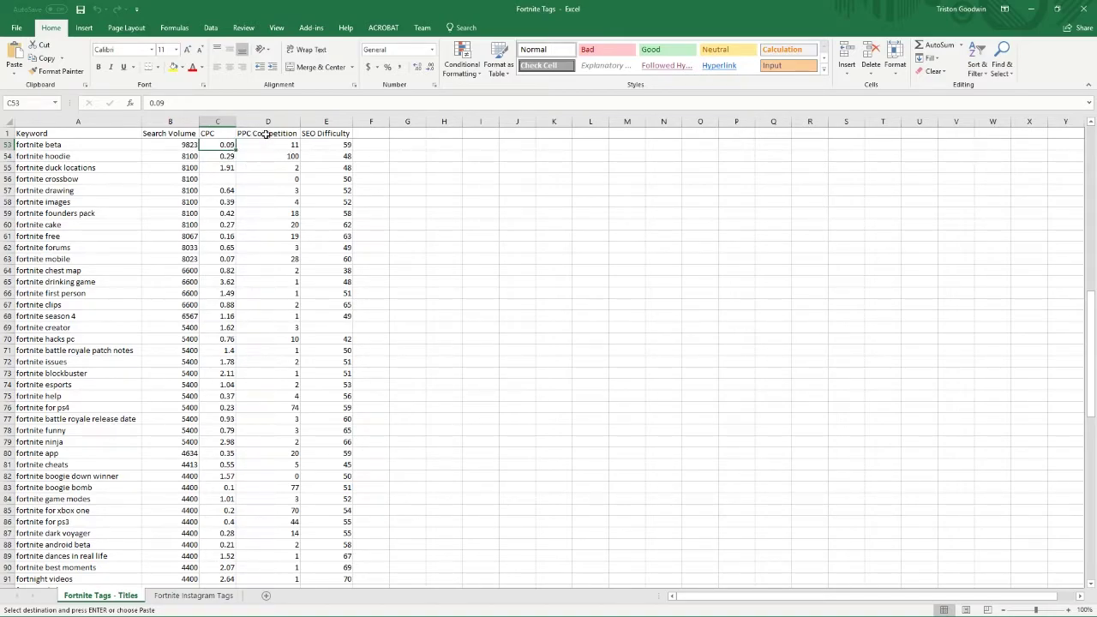
pyautogui.click(223, 121)
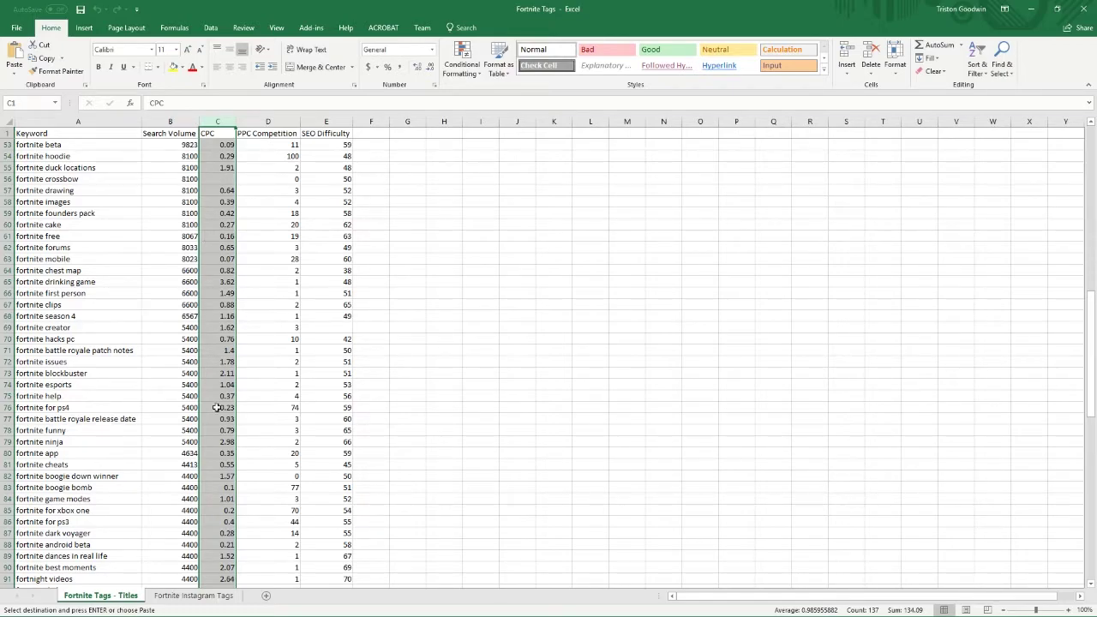
# Step: Examine the SEO Difficulty column across the keyword list, highlighting the fortnight videos and fortnite daily moments rows
pyautogui.click(327, 122)
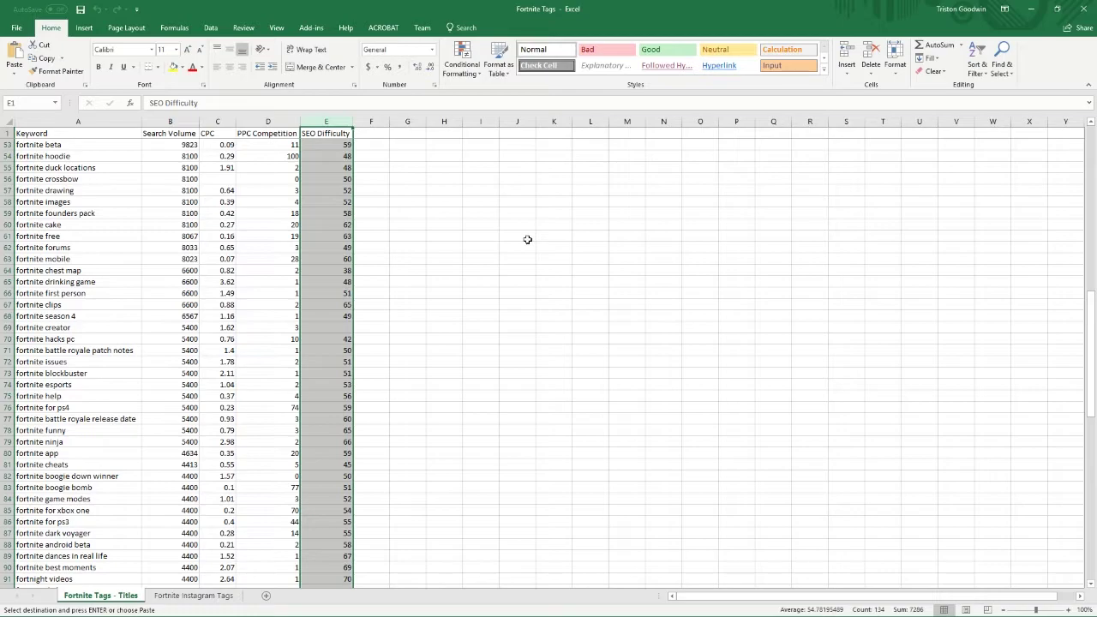
pyautogui.scroll(-3, 458, 377)
pyautogui.click(322, 476)
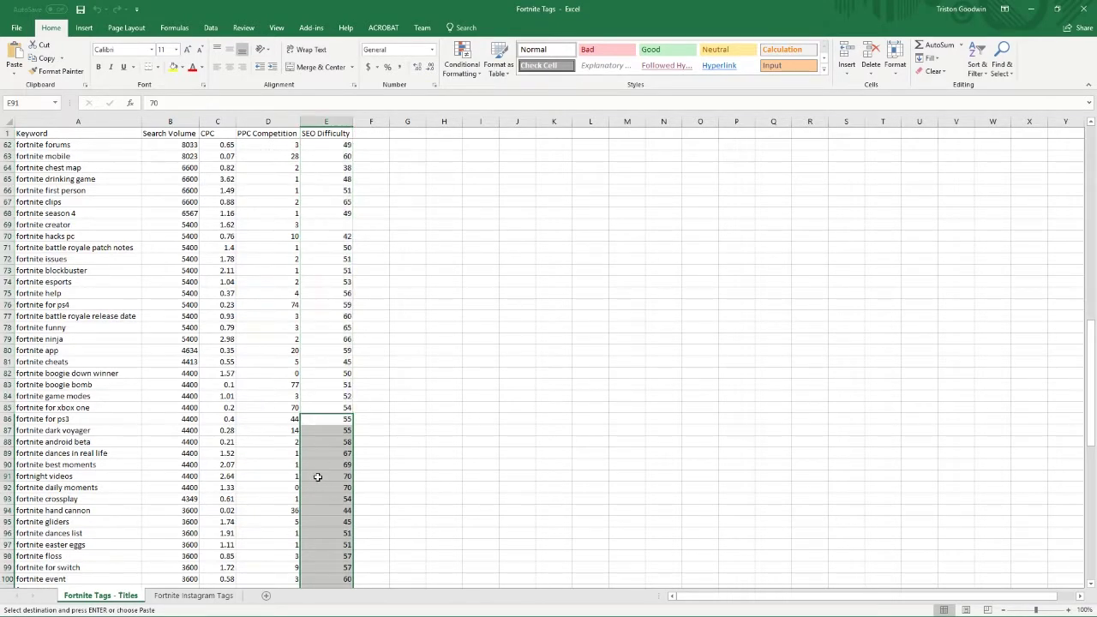
pyautogui.moveTo(74, 476); pyautogui.dragTo(315, 488)
pyautogui.hotkey('ctrl', 'v')
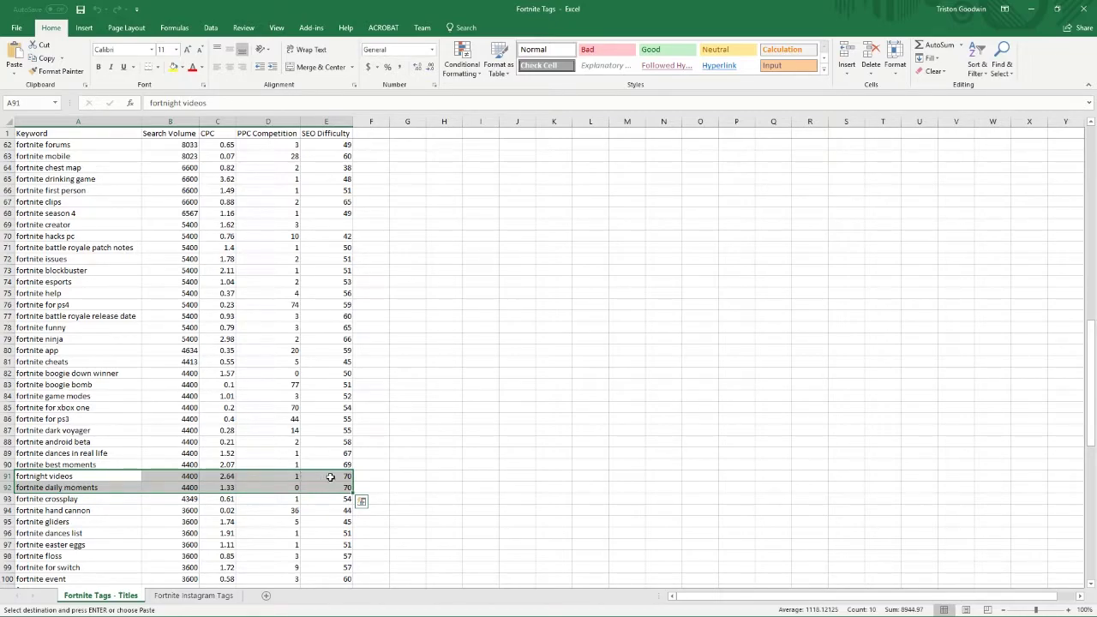
pyautogui.scroll(15, 378, 485)
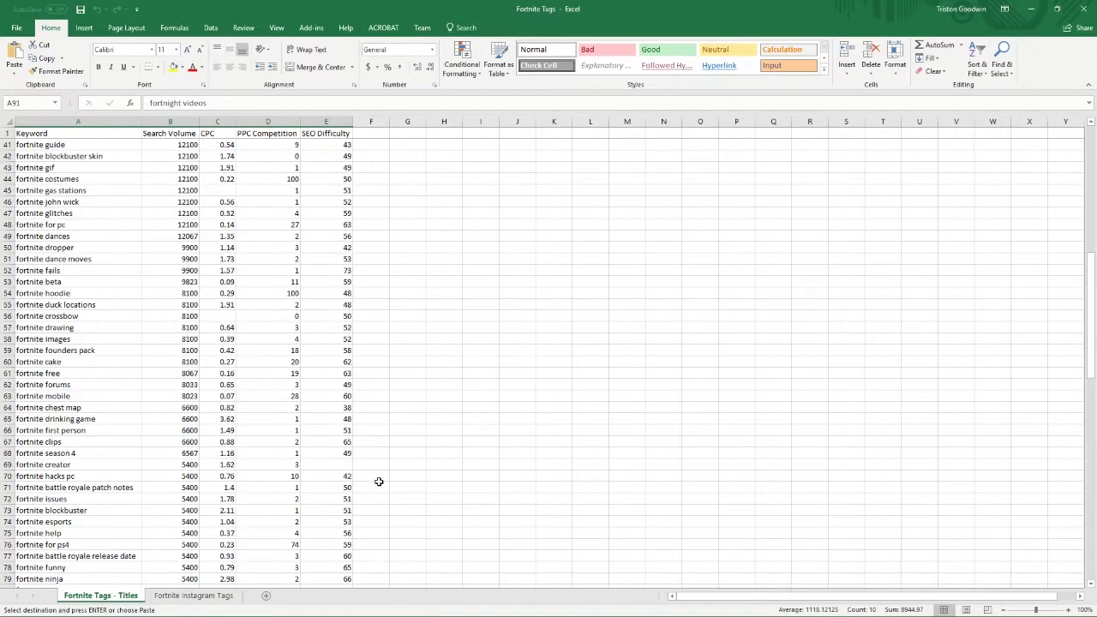
pyautogui.scroll(5, 376, 480)
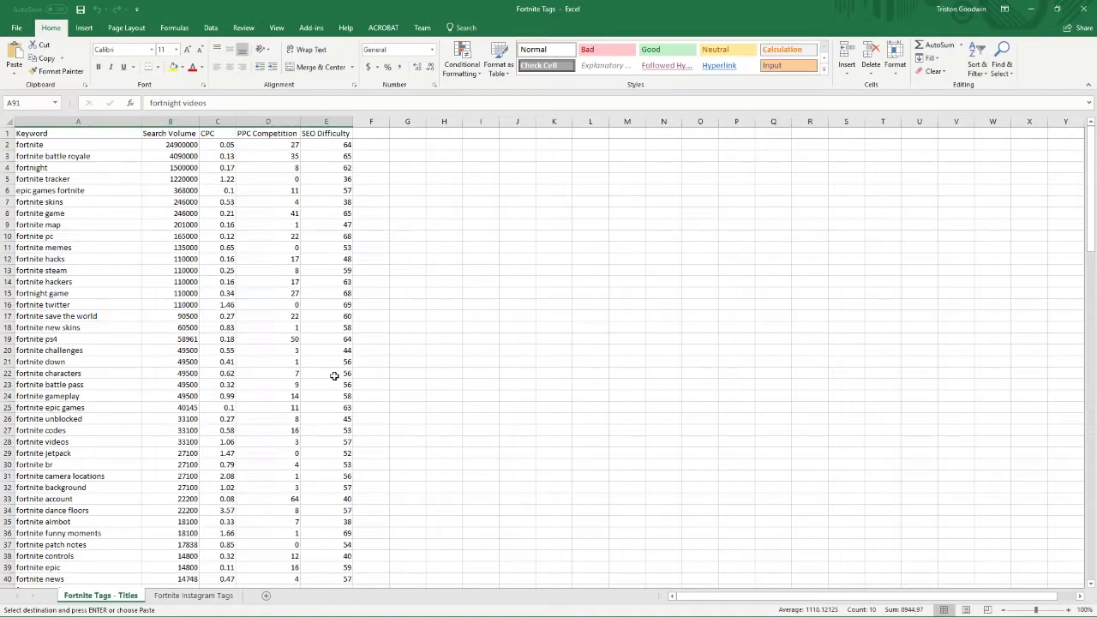
pyautogui.scroll(-16, 342, 395)
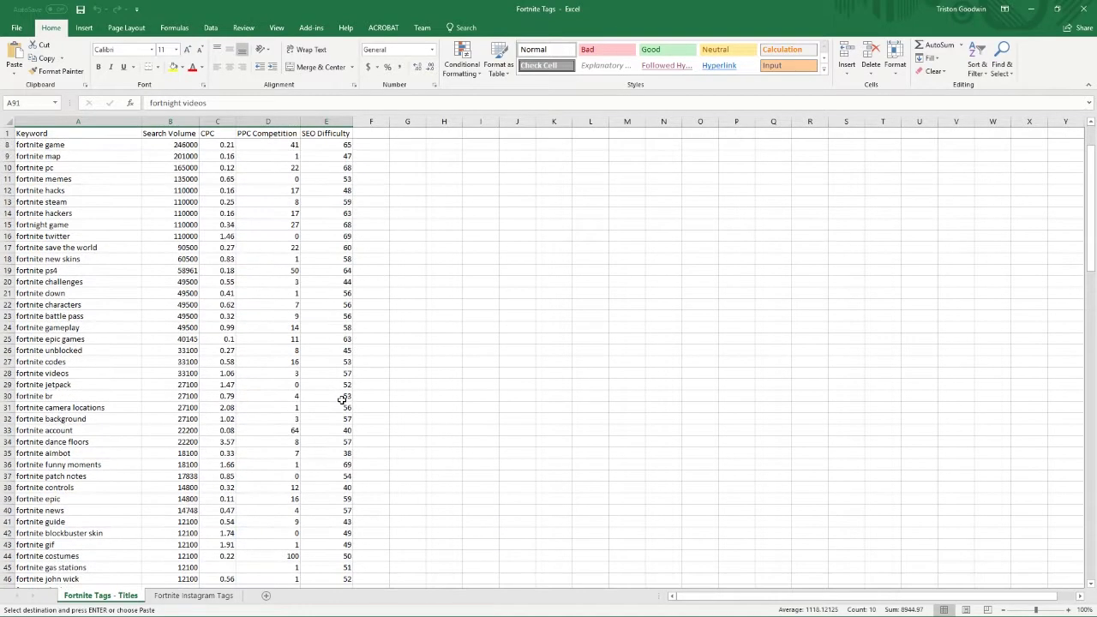
pyautogui.scroll(16, 329, 393)
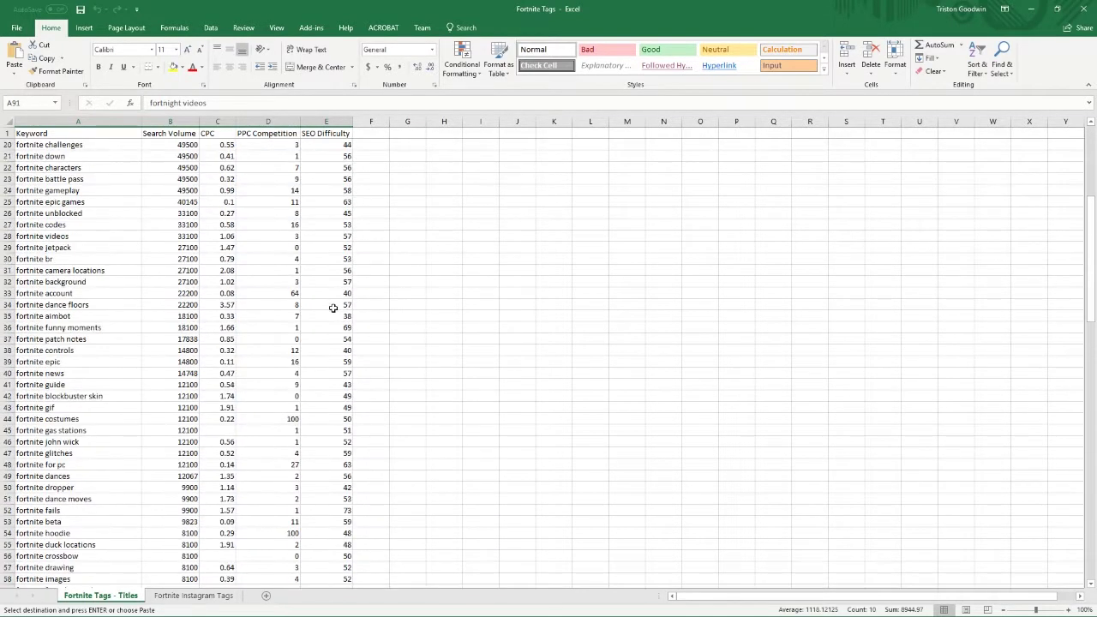
# Step: Sort the keyword table by SEO Difficulty from smallest to largest, expanding the selection to the neighbouring columns
pyautogui.click(334, 121)
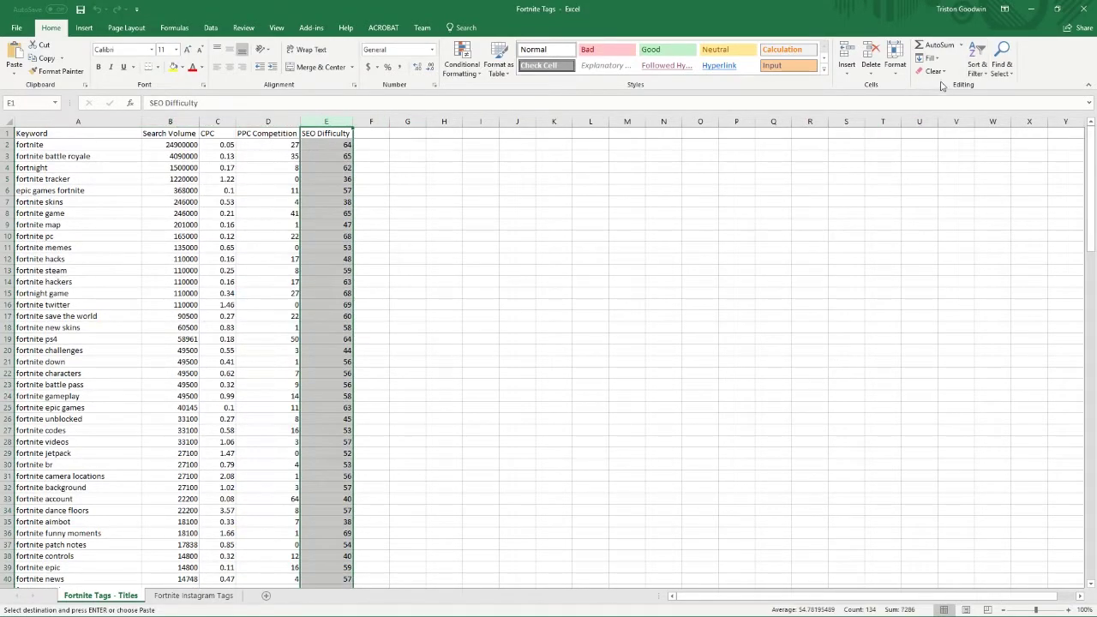
pyautogui.click(987, 69)
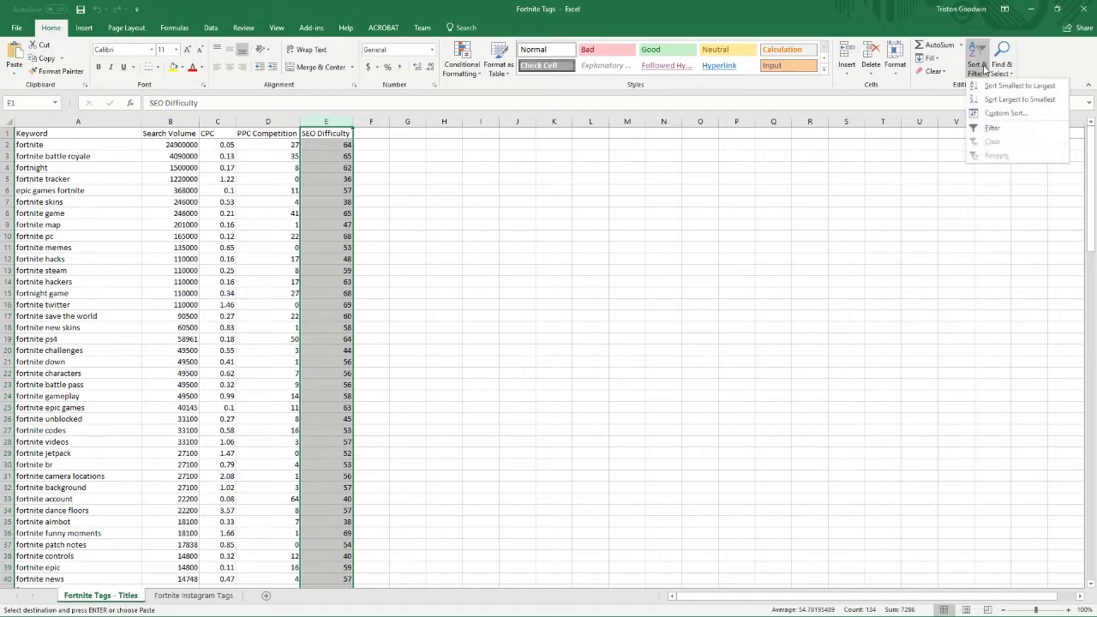
pyautogui.click(999, 87)
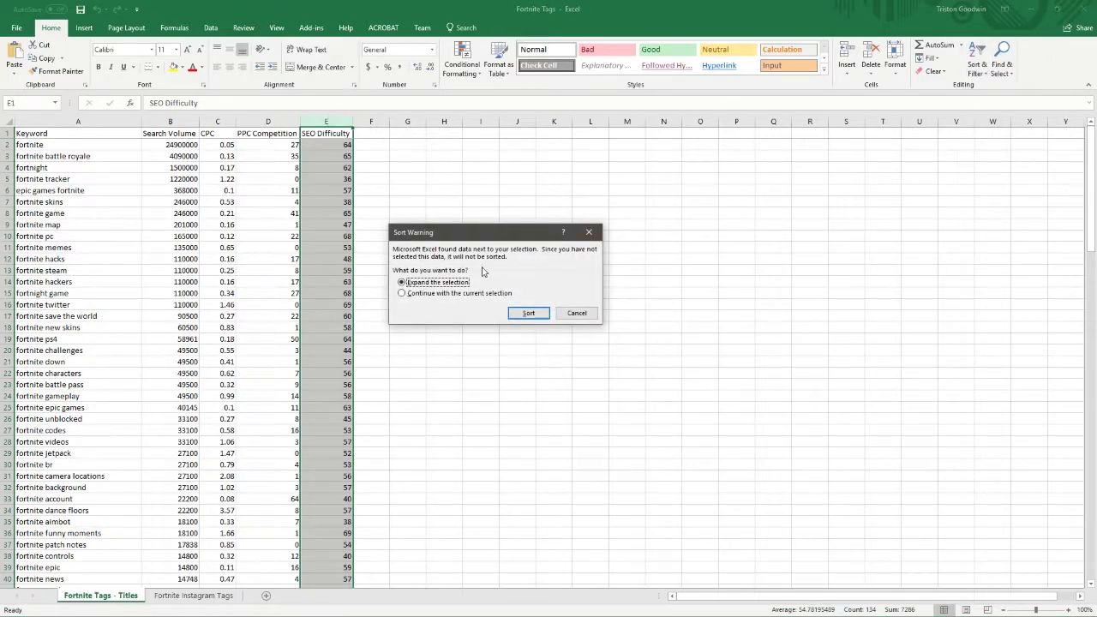
pyautogui.click(525, 313)
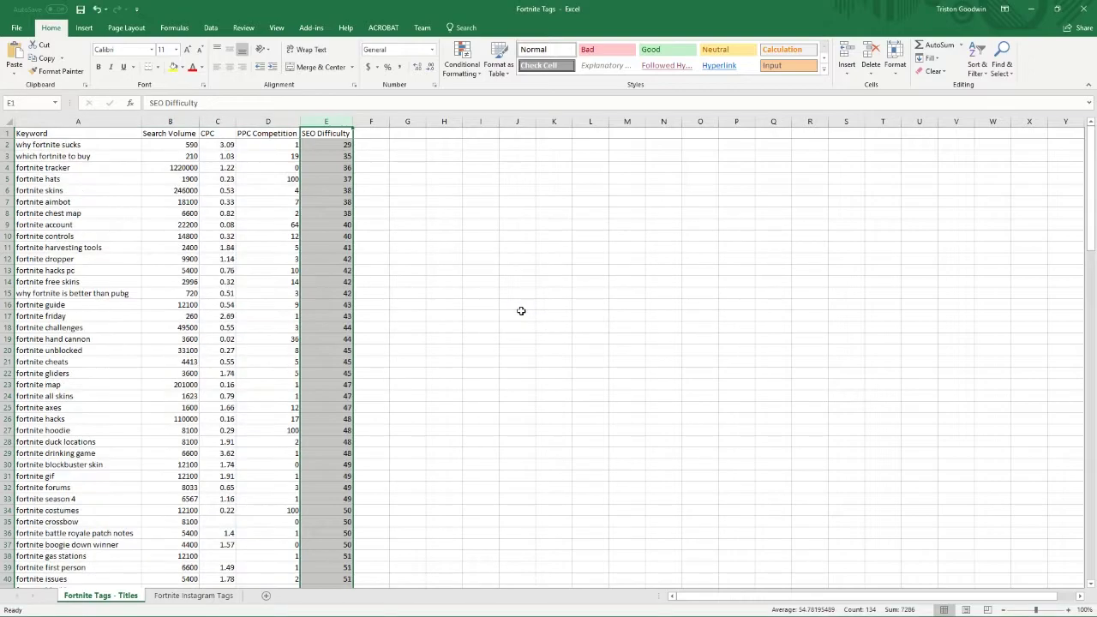
# Step: Highlight the three keywords with the lowest SEO Difficulty and check the search volume of fortnite tracker
pyautogui.click(464, 236)
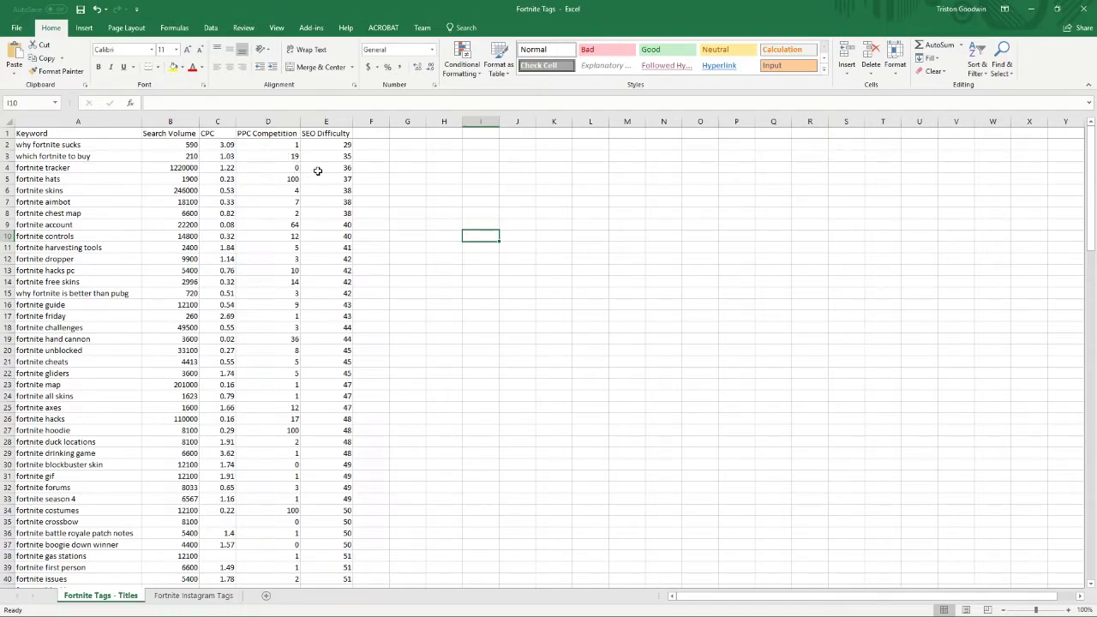
pyautogui.moveTo(314, 170); pyautogui.dragTo(97, 147)
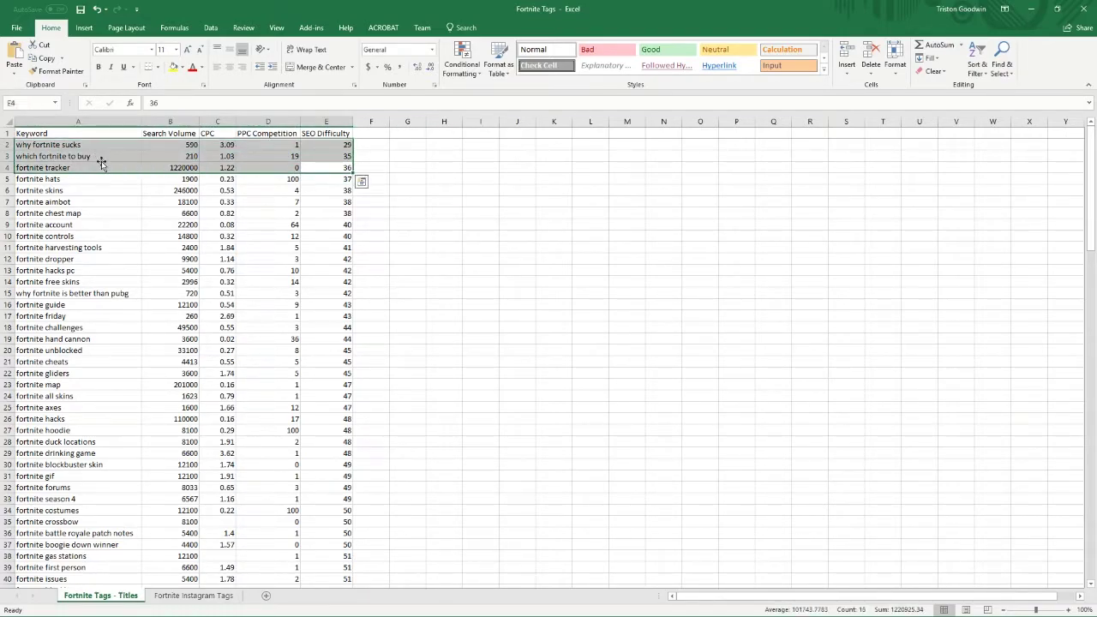
pyautogui.click(174, 169)
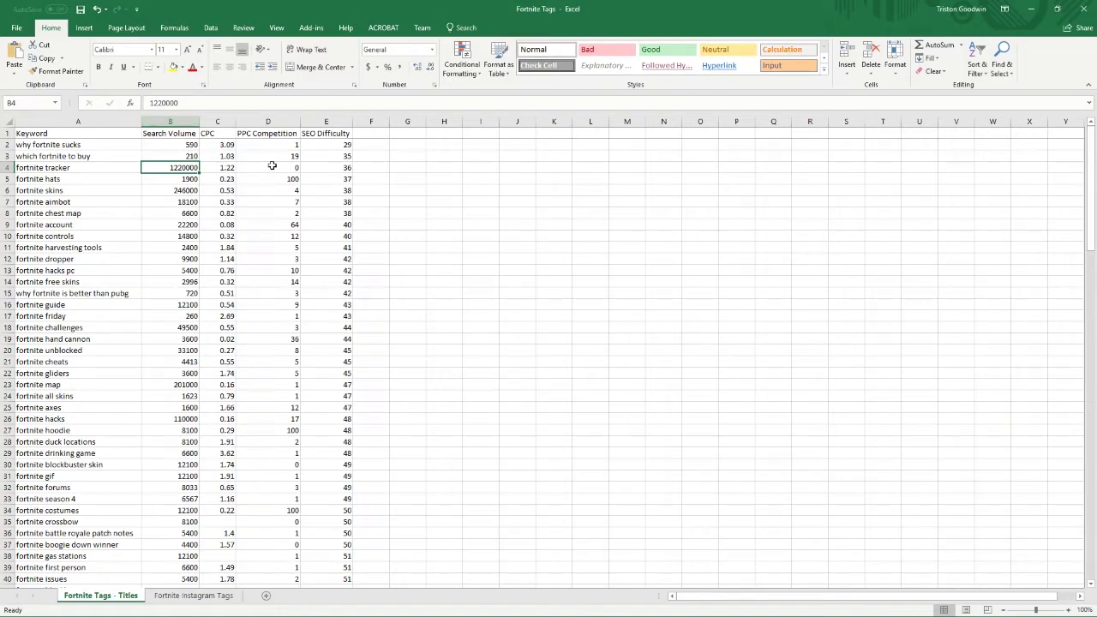
pyautogui.click(882, 225)
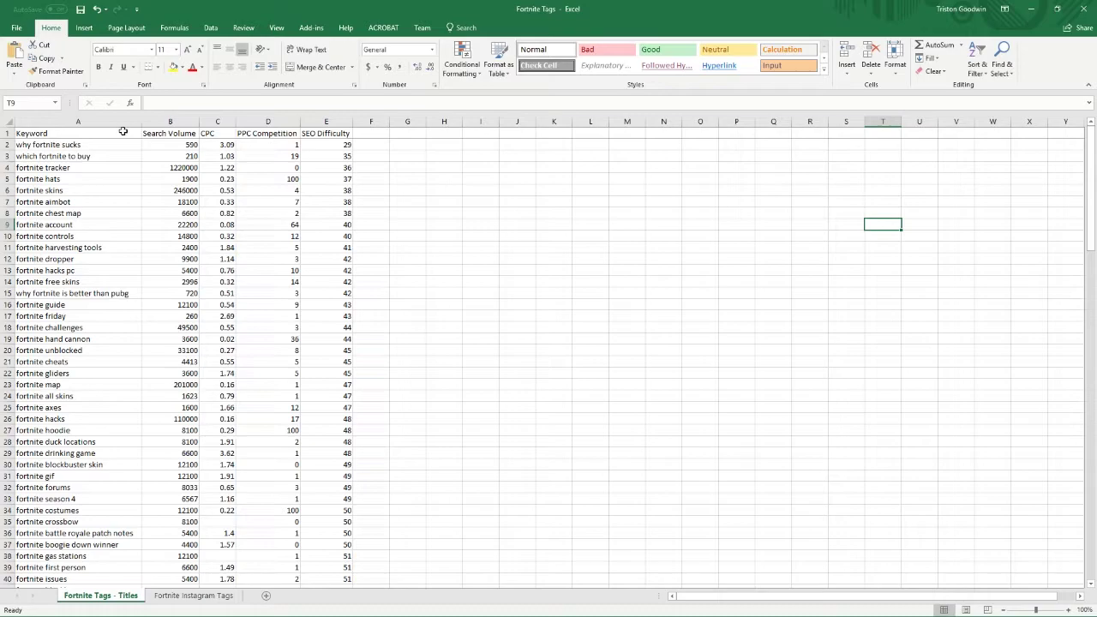
# Step: Sort the whole table alphabetically by keyword and select the fortnite ninja row across all five columns
pyautogui.scroll(-4, 104, 279)
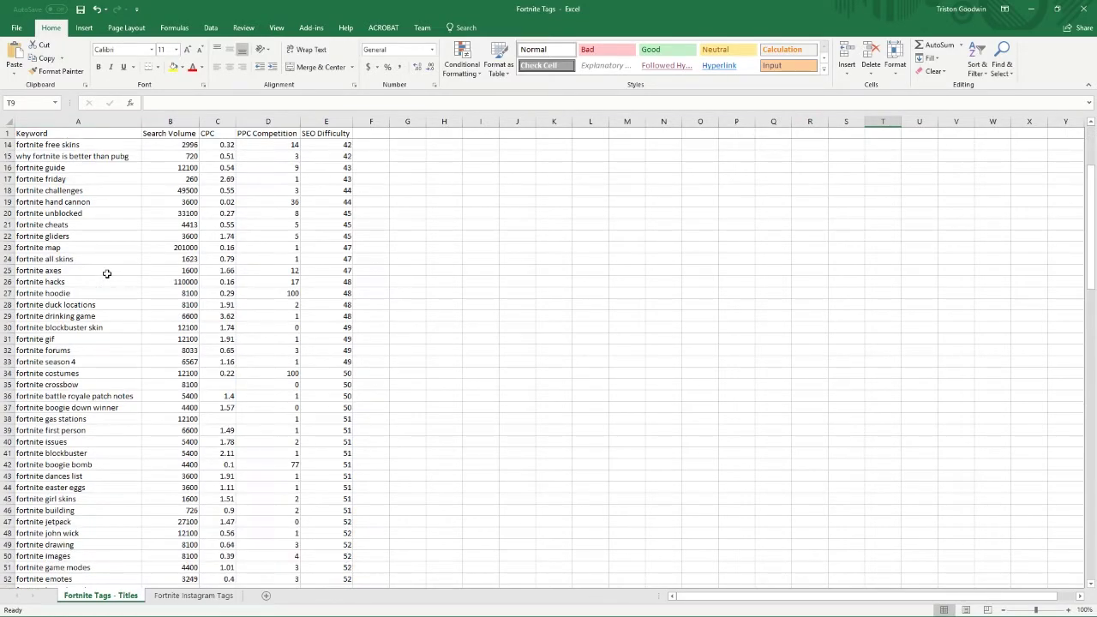
pyautogui.scroll(-3, 107, 274)
pyautogui.scroll(-6, 107, 272)
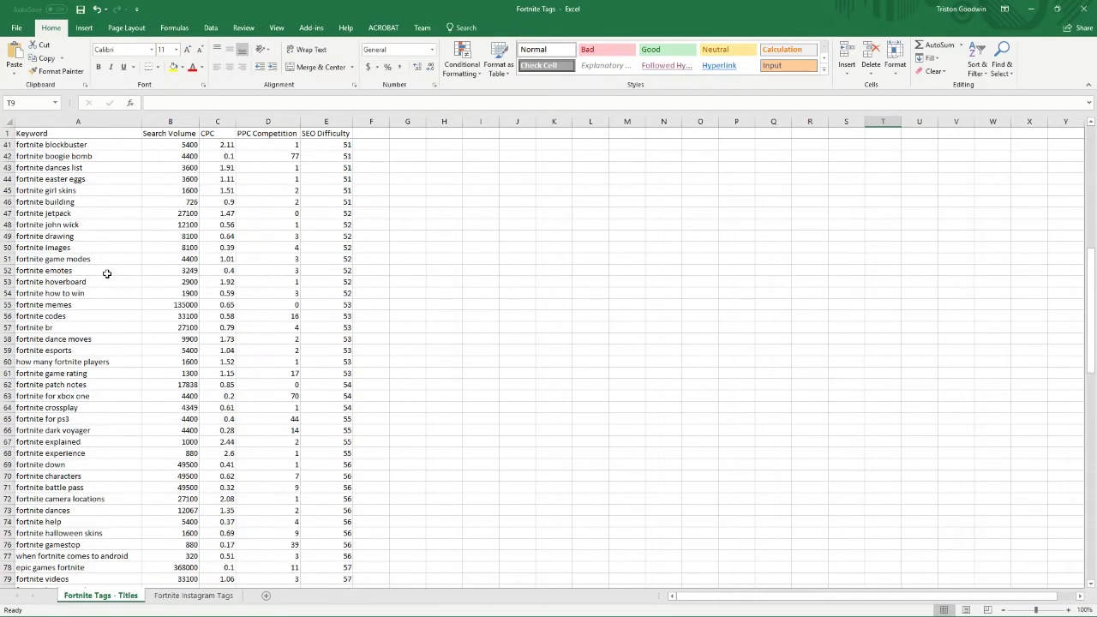
pyautogui.scroll(13, 56, 254)
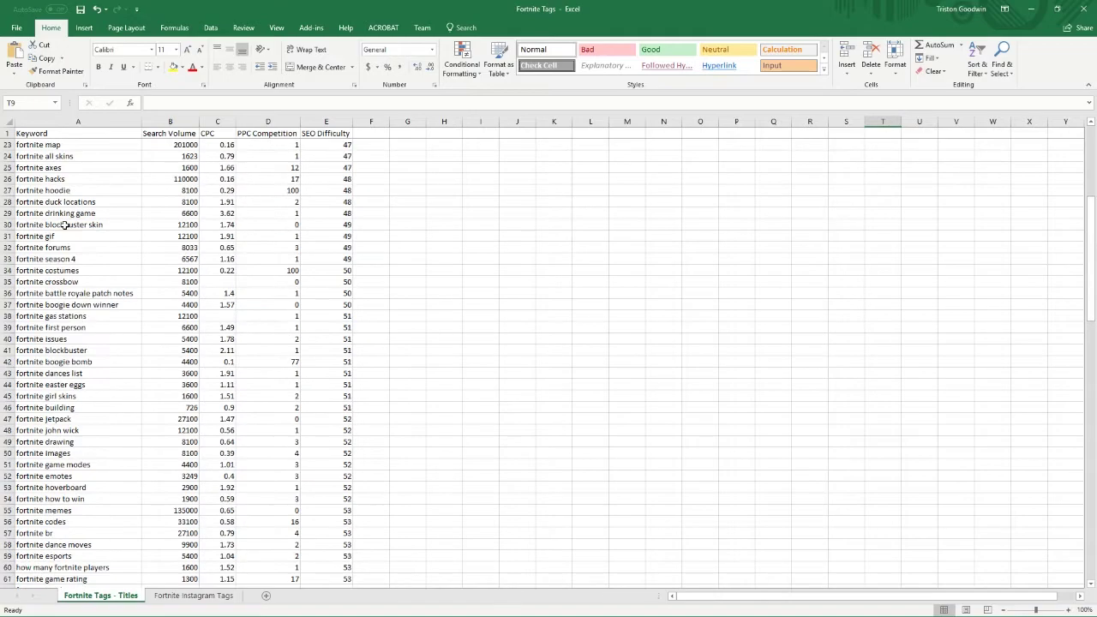
pyautogui.click(85, 122)
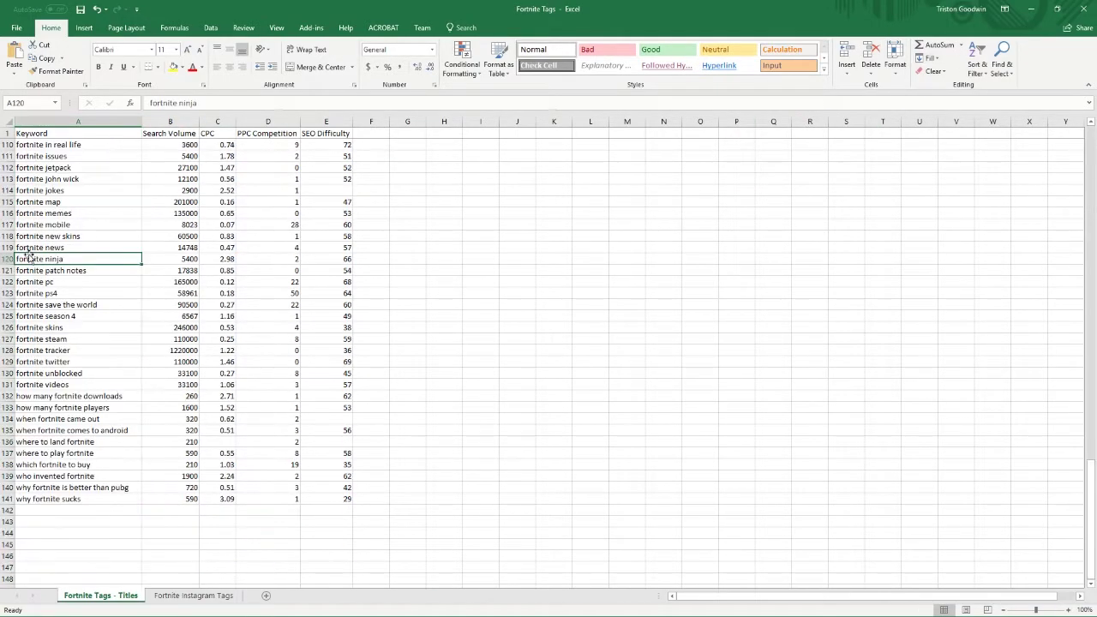
pyautogui.moveTo(25, 257); pyautogui.dragTo(334, 257)
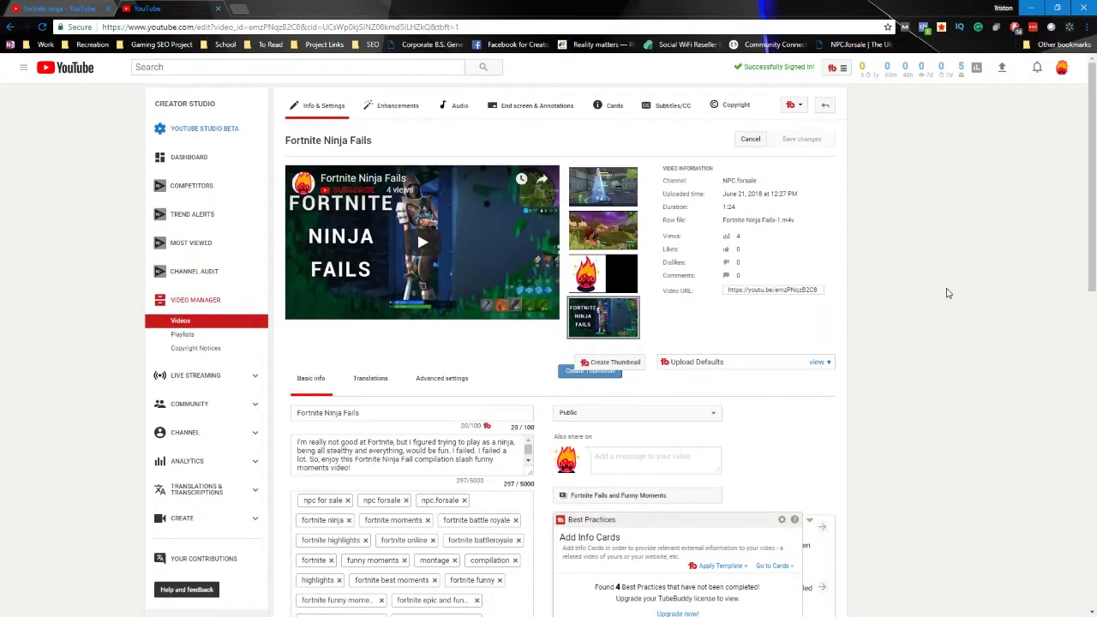
# Step: Highlight the Fortnite Ninja keyword in the Fortnite Ninja Fails video title and review the title and description fields
pyautogui.scroll(-1, 947, 293)
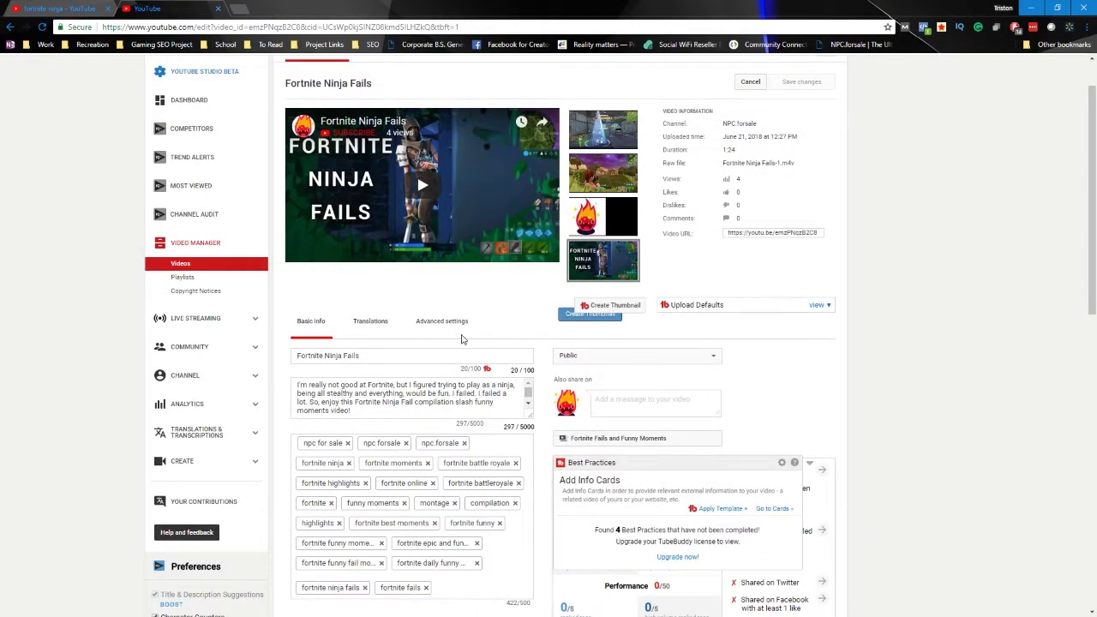
pyautogui.click(341, 359)
pyautogui.moveTo(342, 357); pyautogui.dragTo(296, 356)
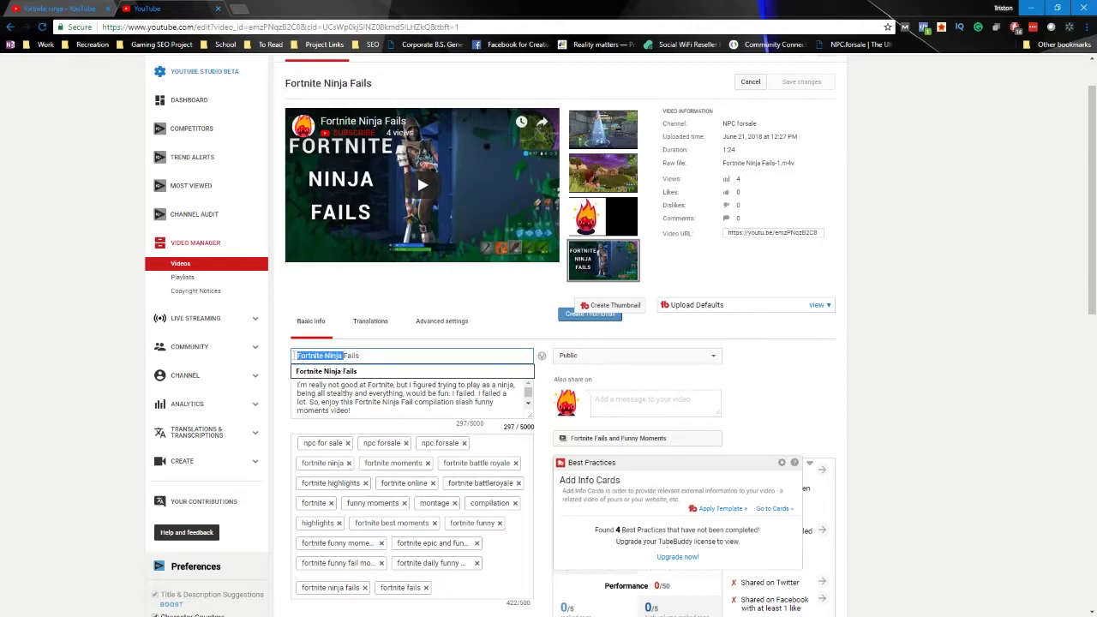
pyautogui.click(367, 355)
pyautogui.click(370, 392)
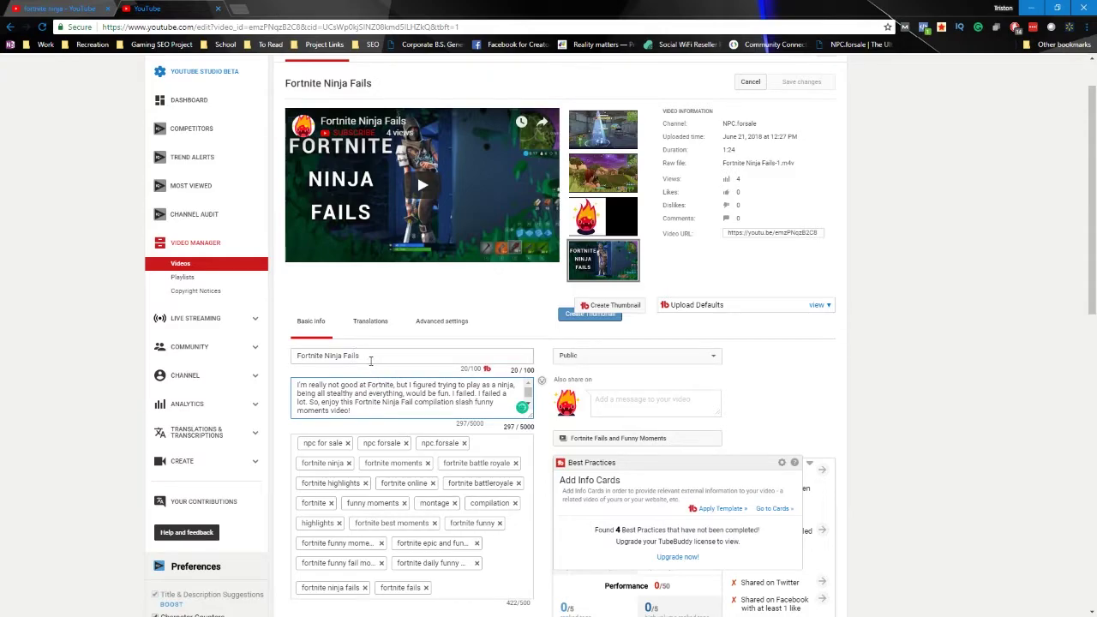
pyautogui.click(322, 358)
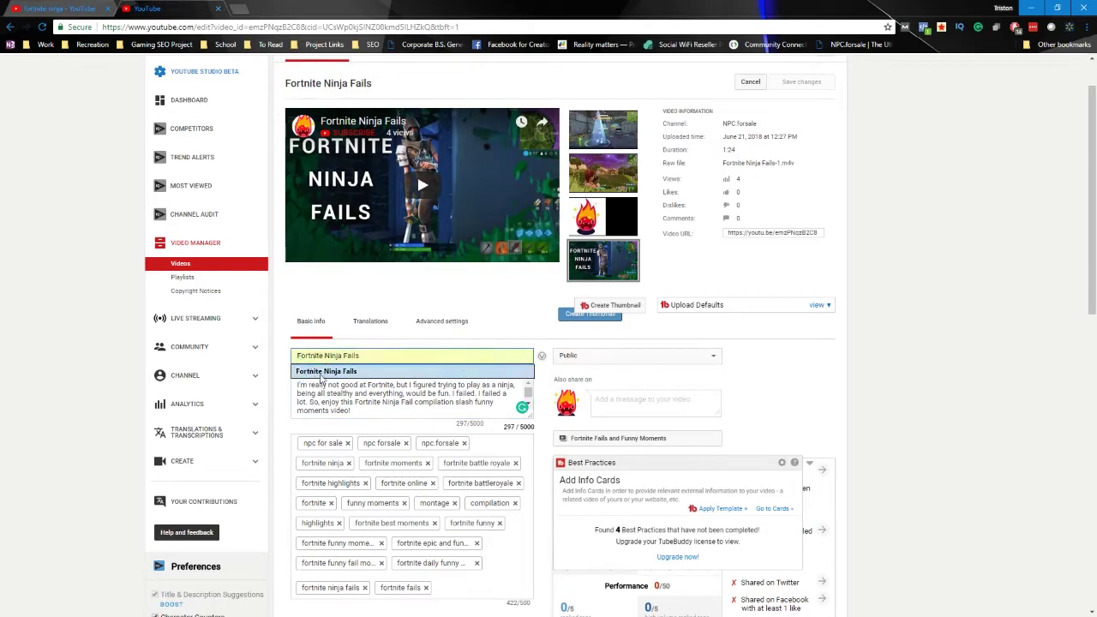
pyautogui.click(383, 411)
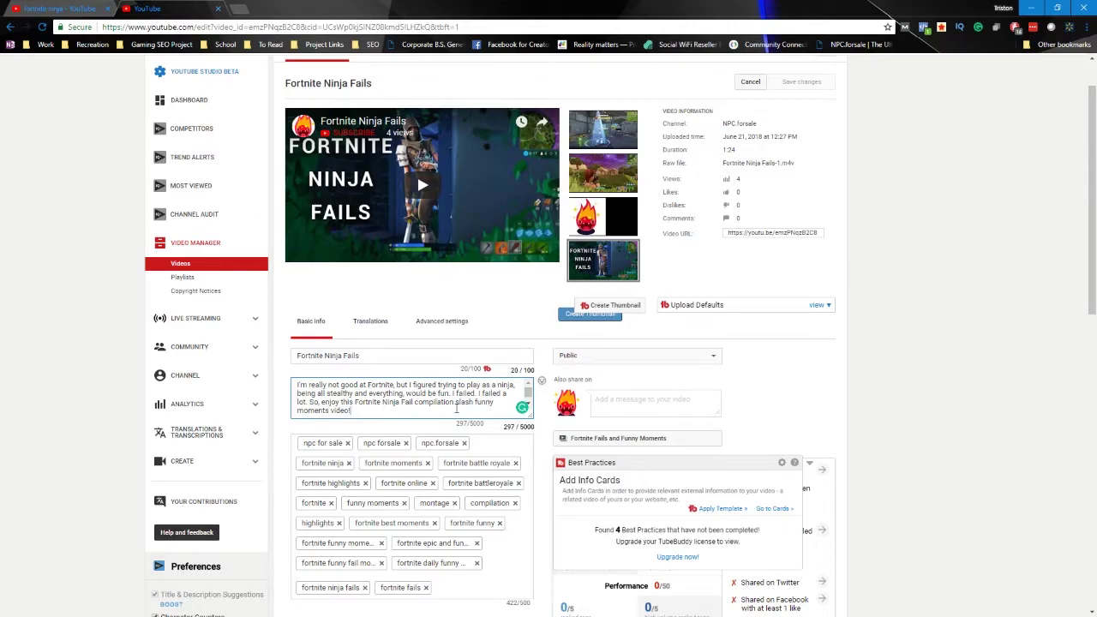
pyautogui.click(341, 355)
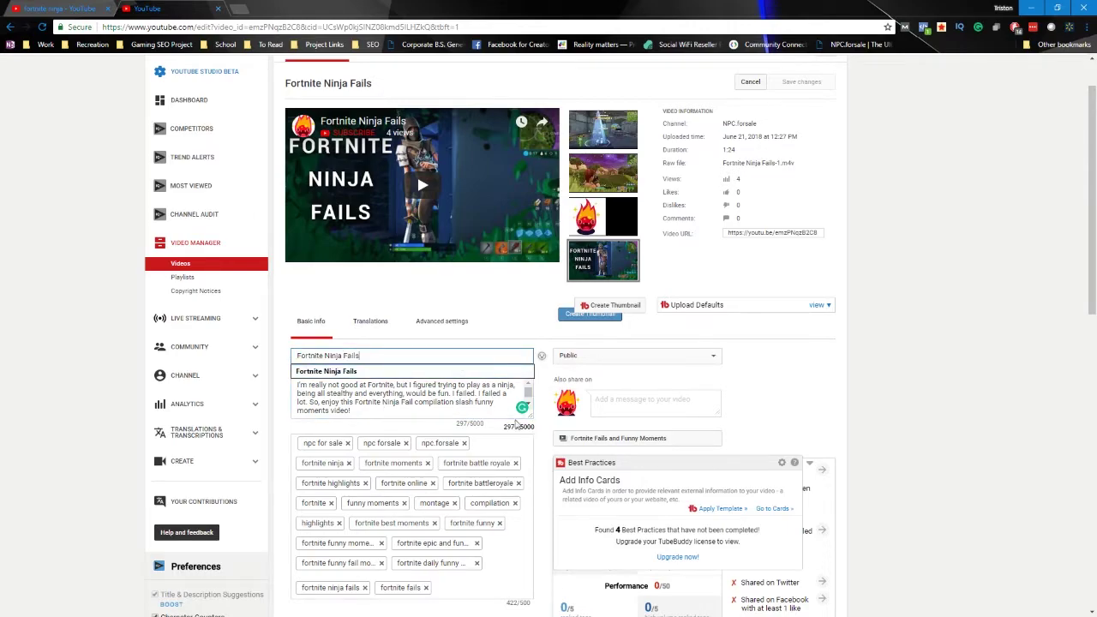
# Step: Reword the description to say "play as a Fortnite Ninja" and highlight its keyword phrases and music credits
pyautogui.click(426, 410)
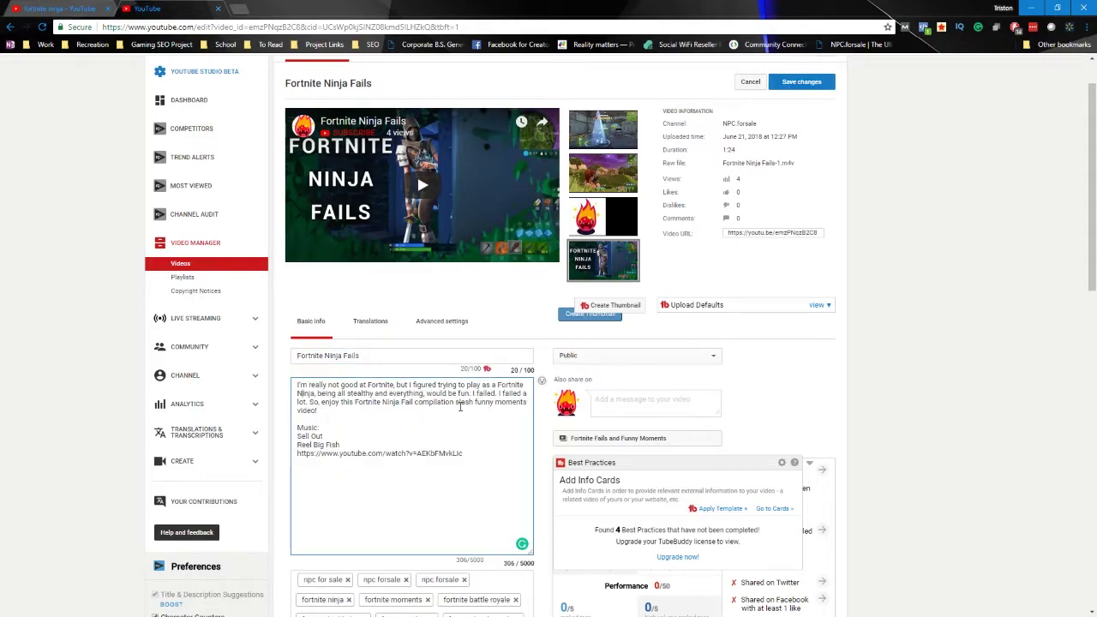
pyautogui.moveTo(498, 385); pyautogui.dragTo(315, 395)
pyautogui.moveTo(355, 402); pyautogui.dragTo(413, 403)
pyautogui.doubleClick(485, 393)
pyautogui.doubleClick(512, 393)
pyautogui.doubleClick(359, 394)
pyautogui.doubleClick(306, 393)
pyautogui.moveTo(297, 425); pyautogui.dragTo(465, 454)
pyautogui.click(439, 473)
# Step: Move the "fortnite ninja fails" tag to the front of the video's tag list
pyautogui.scroll(-3, 439, 473)
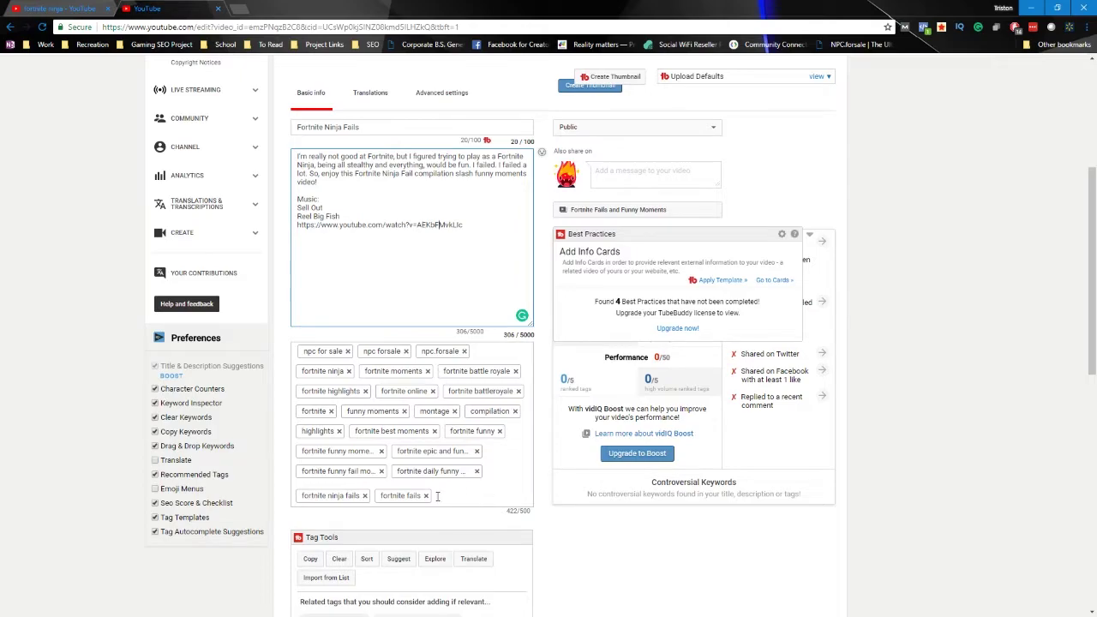
pyautogui.moveTo(339, 497); pyautogui.dragTo(397, 384)
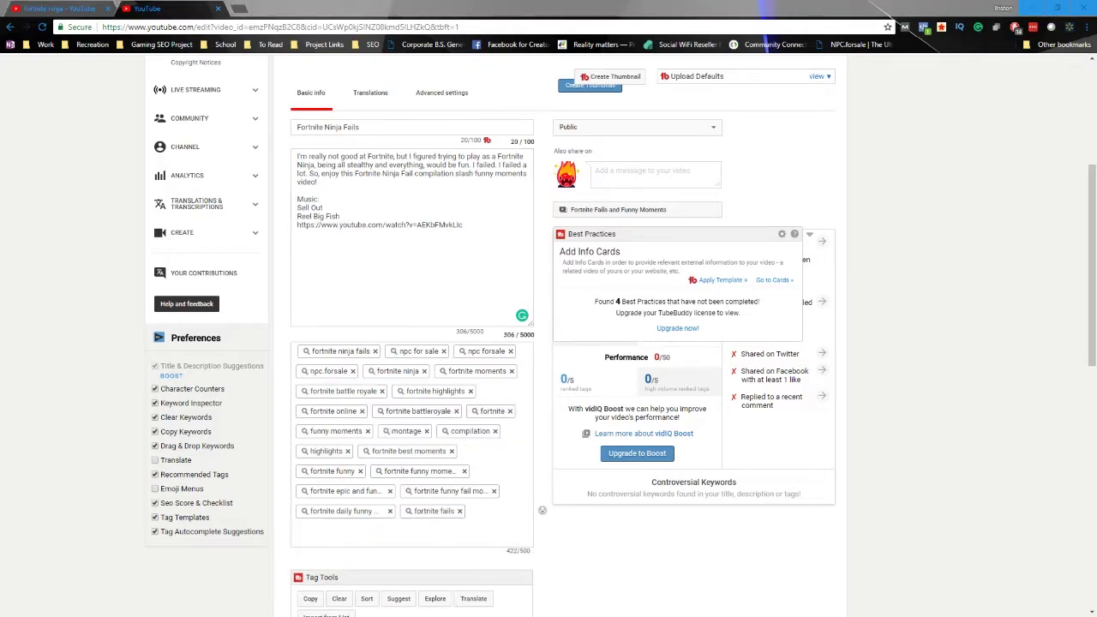
pyautogui.scroll(4, 962, 276)
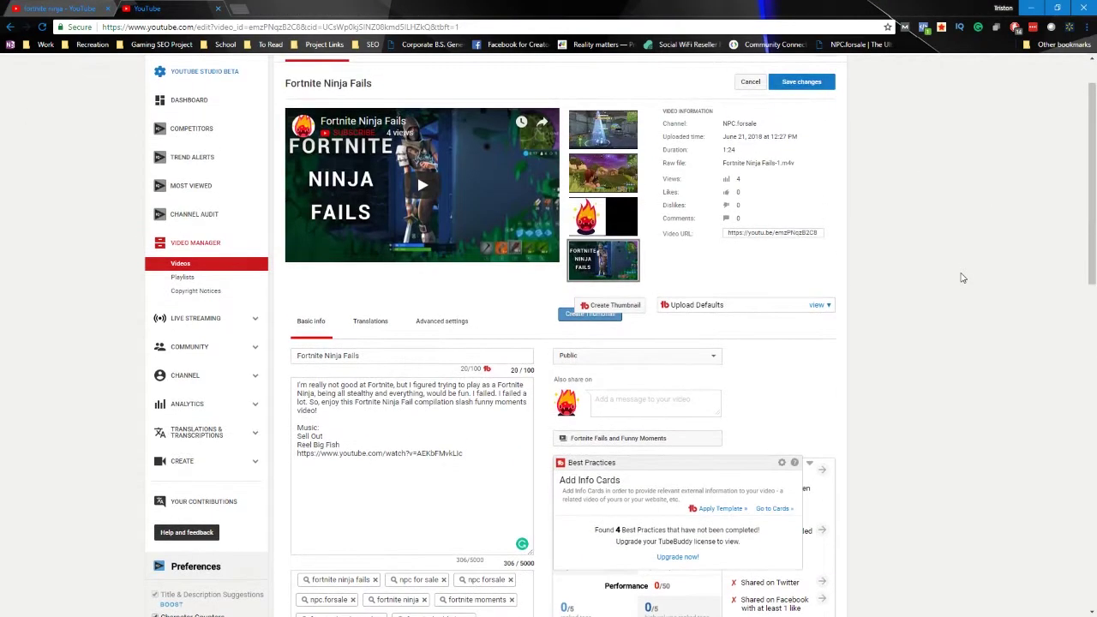
pyautogui.scroll(-3, 957, 287)
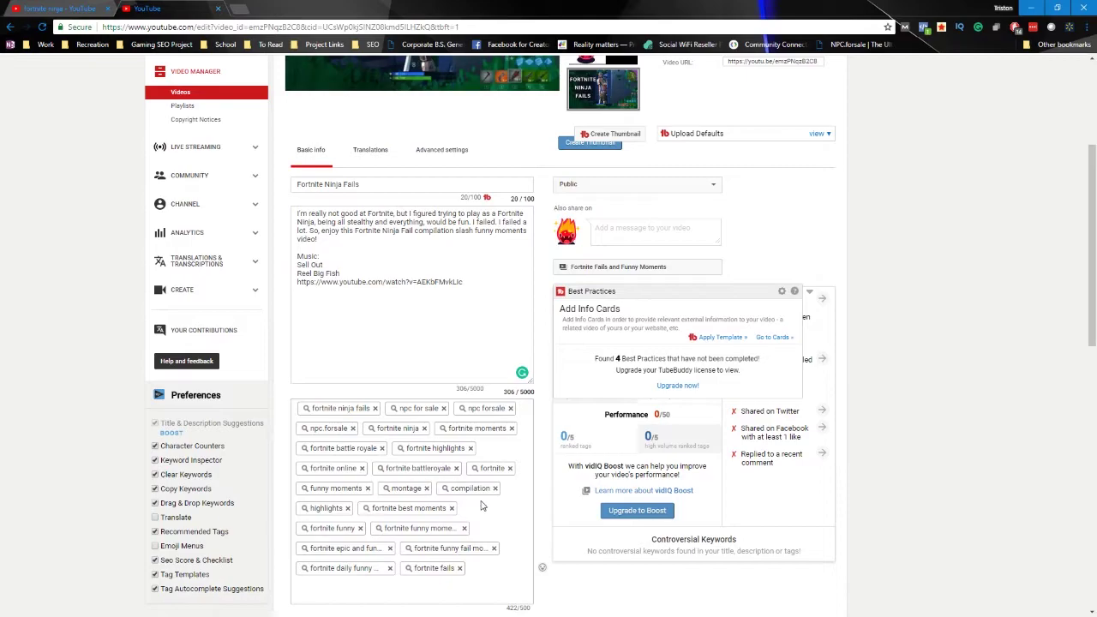
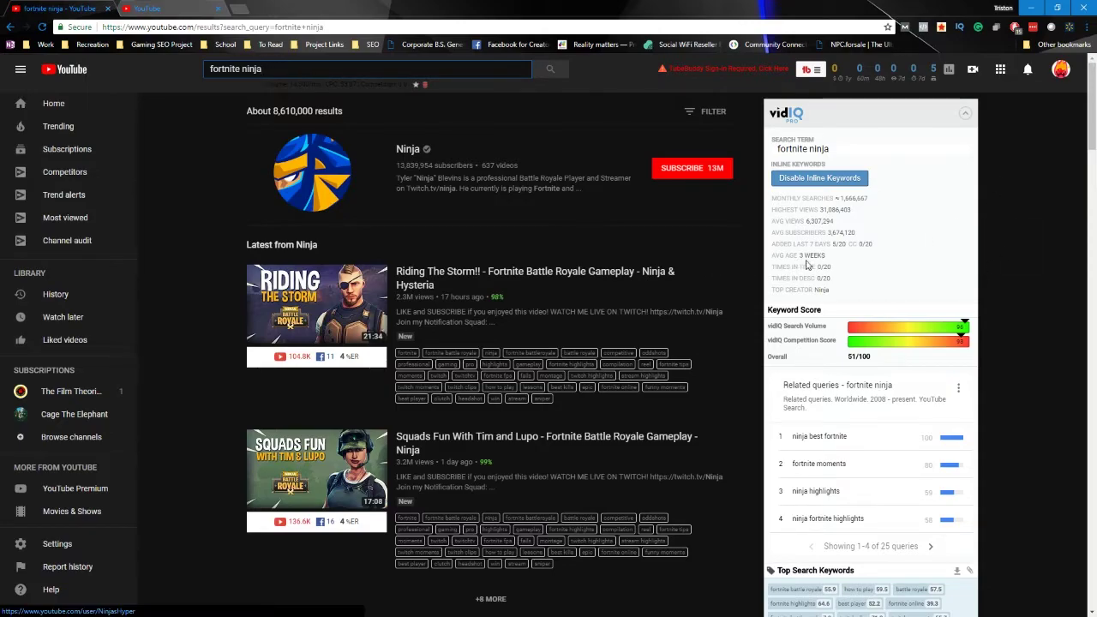
# Step: Examine the YouTube search results for fortnite ninja, including the inline tags shown under the top videos
pyautogui.scroll(-1, 919, 256)
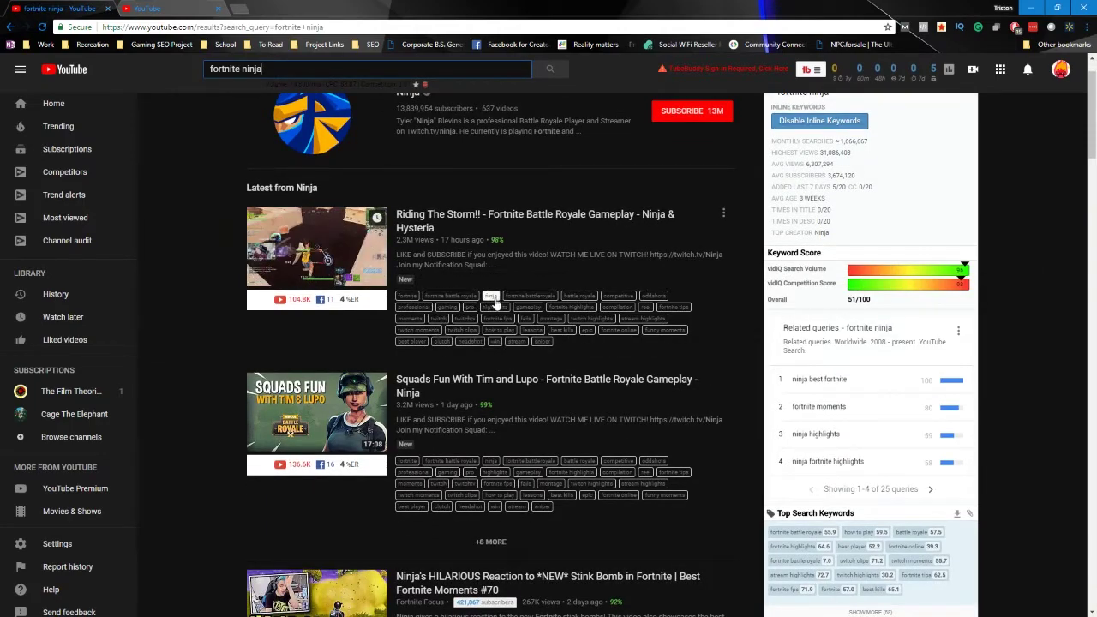
pyautogui.scroll(-4, 431, 334)
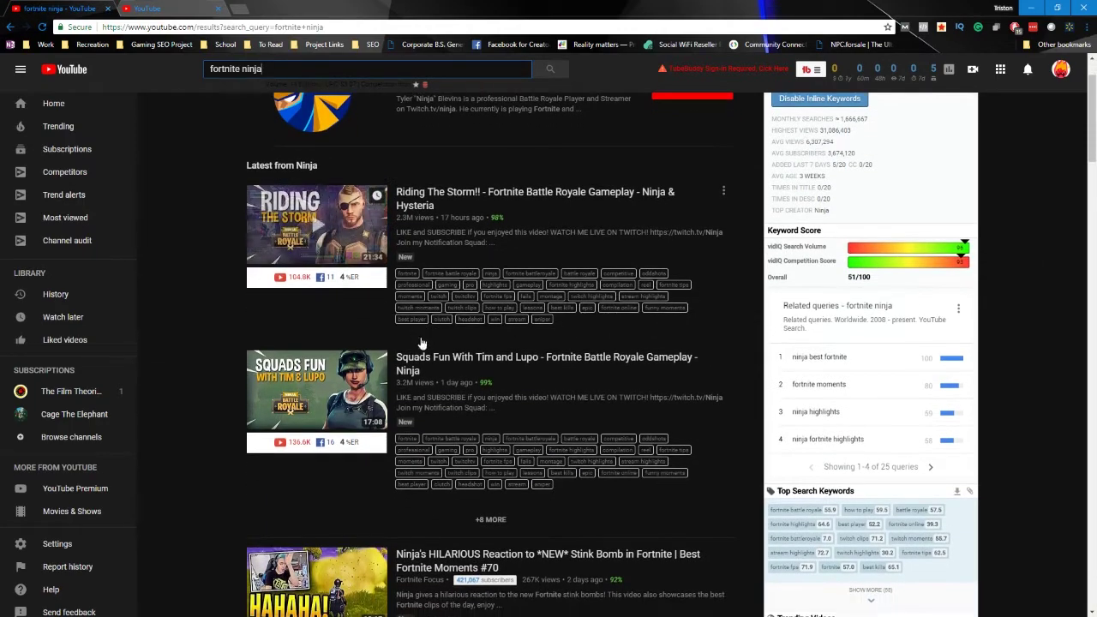
pyautogui.scroll(5, 494, 196)
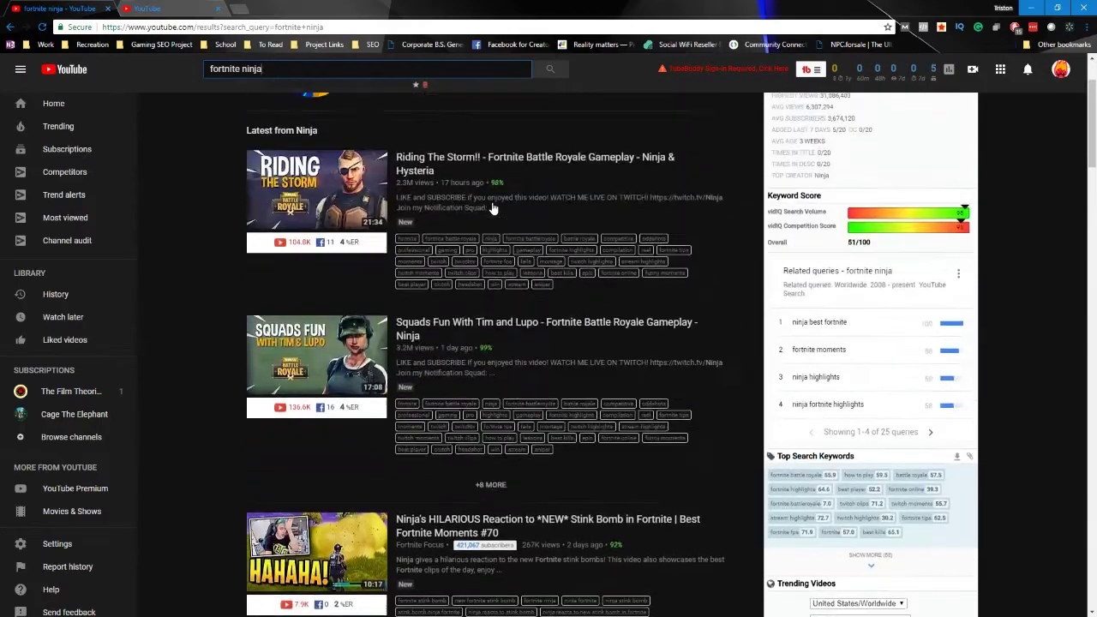
pyautogui.scroll(-1, 492, 208)
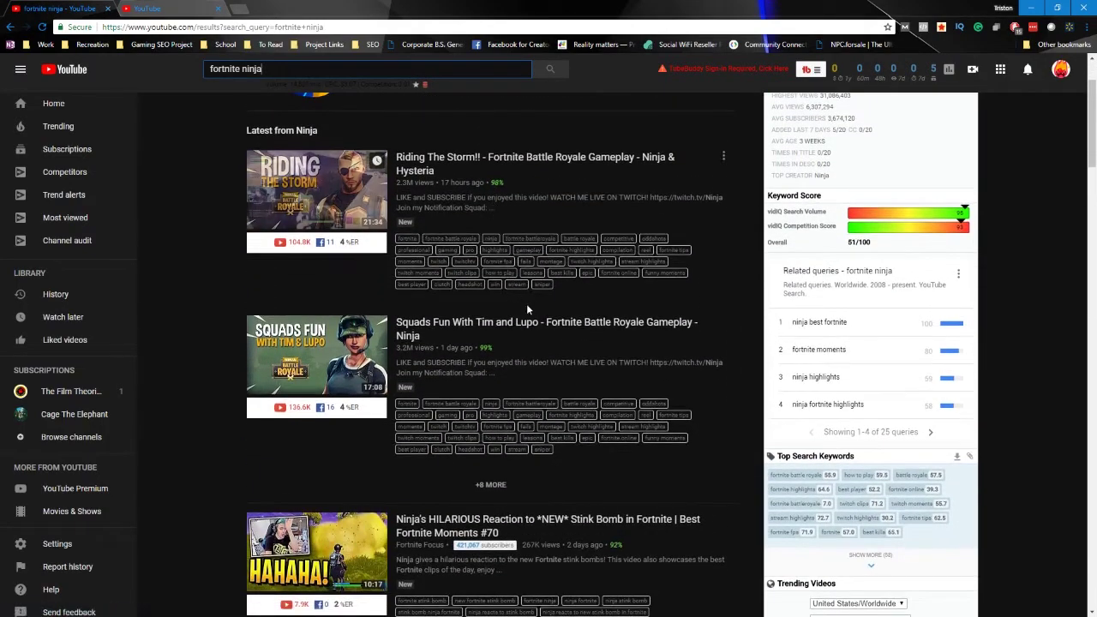
pyautogui.scroll(-1, 543, 335)
pyautogui.scroll(-9, 548, 333)
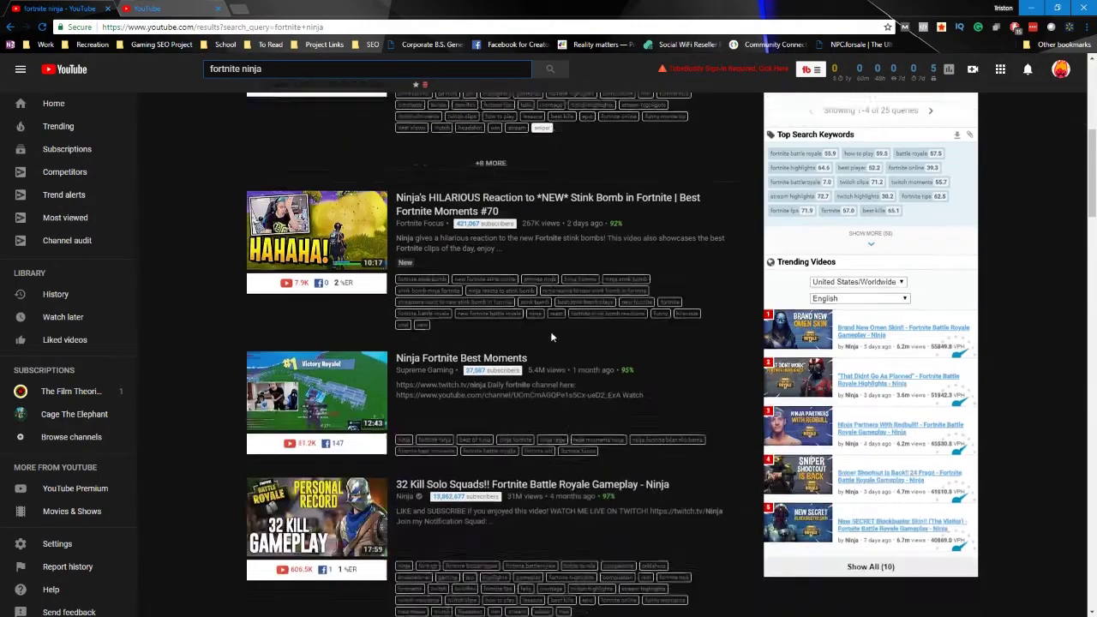
pyautogui.scroll(4, 552, 339)
pyautogui.scroll(5, 552, 338)
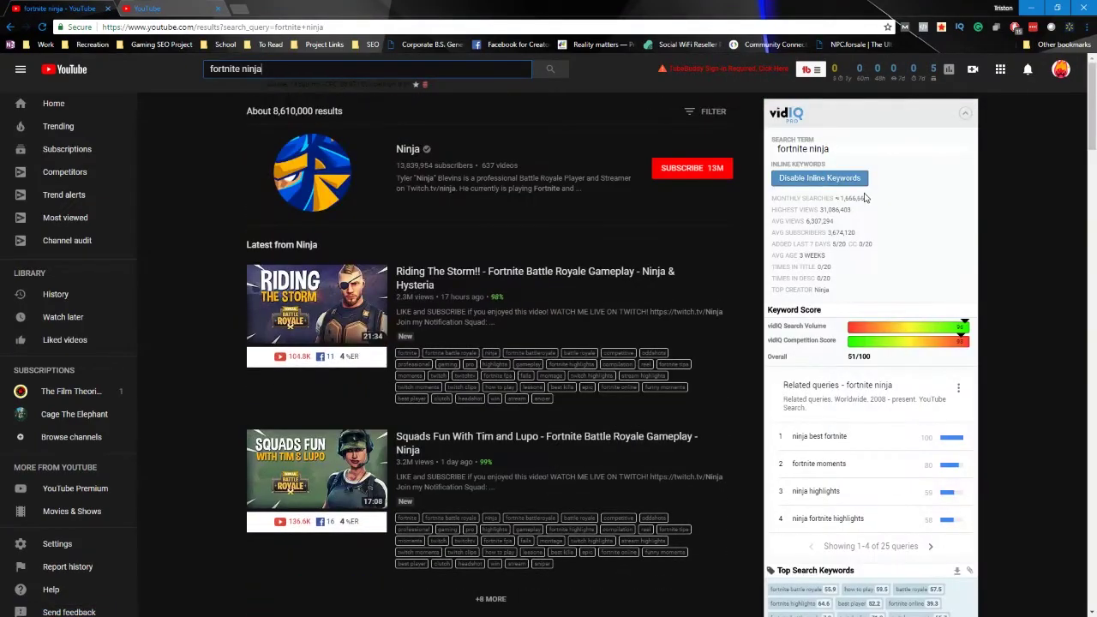
# Step: Highlight the monthly searches and highest views for fortnite ninja in the vidIQ statistics
pyautogui.doubleClick(857, 199)
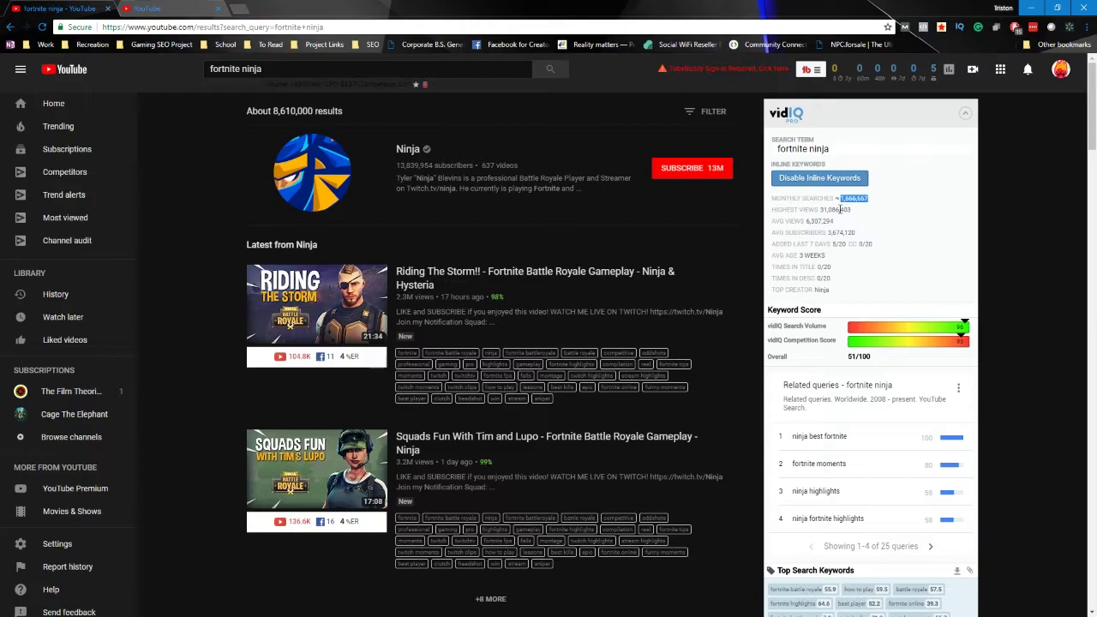
pyautogui.doubleClick(822, 209)
pyautogui.click(865, 220)
# Step: Expand the full list of top search keywords and review it alongside the result tags and trending videos
pyautogui.scroll(-3, 1014, 322)
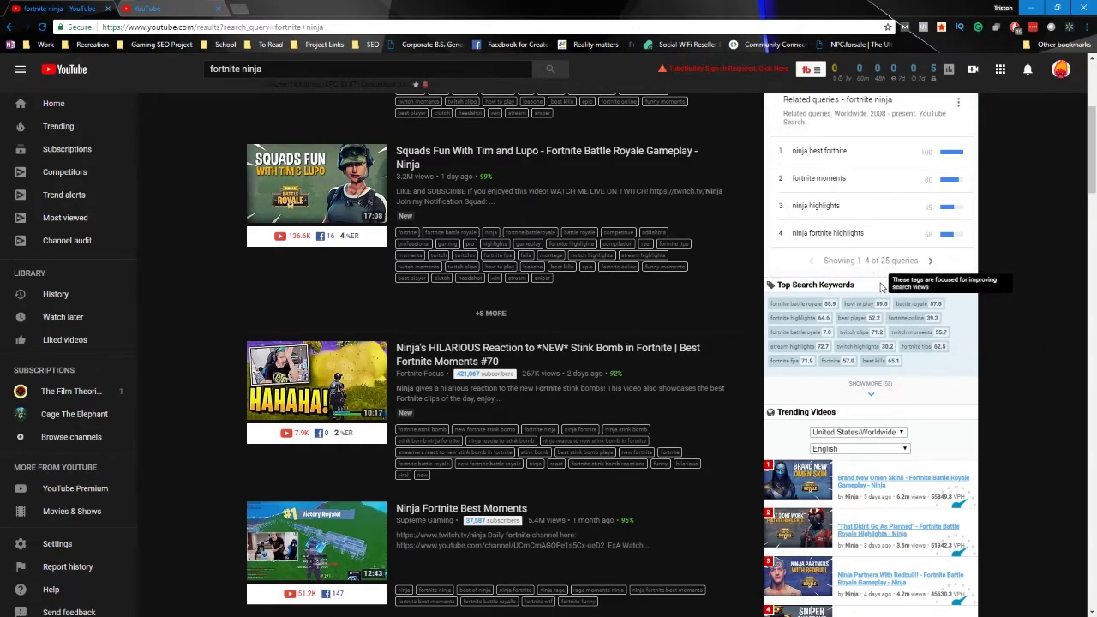
pyautogui.click(871, 385)
pyautogui.scroll(-1, 981, 388)
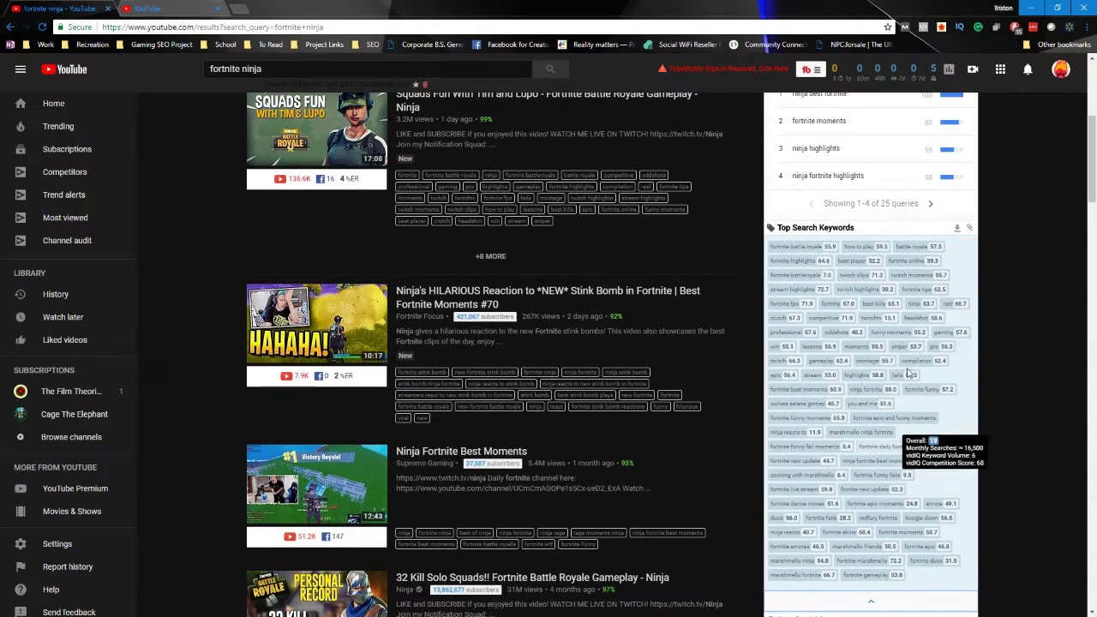
pyautogui.scroll(5, 592, 360)
pyautogui.scroll(-1, 490, 236)
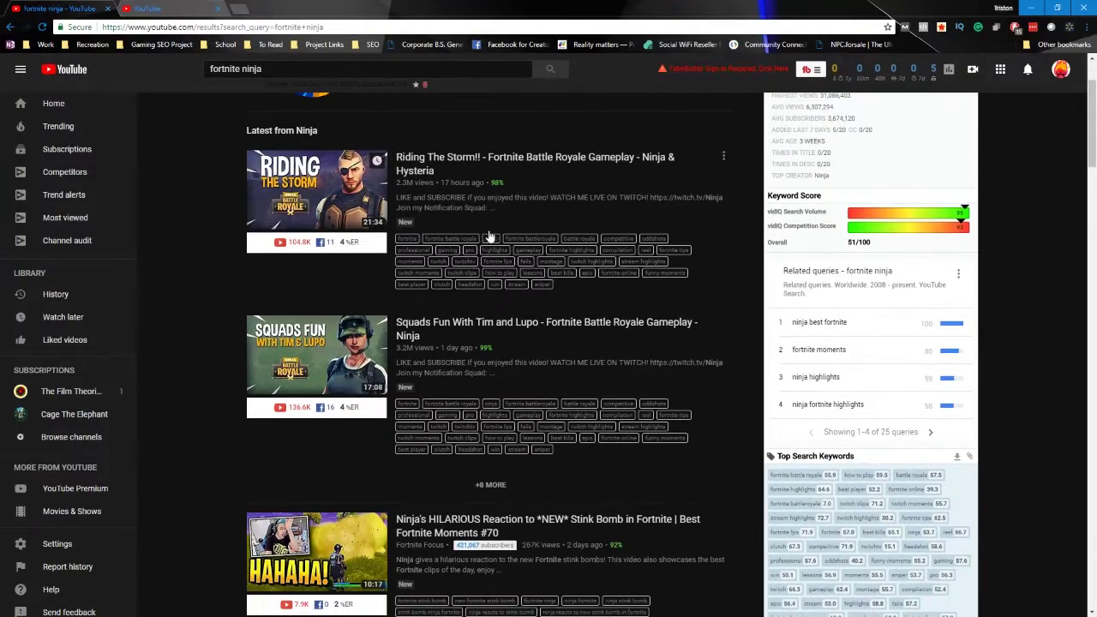
pyautogui.scroll(-10, 506, 402)
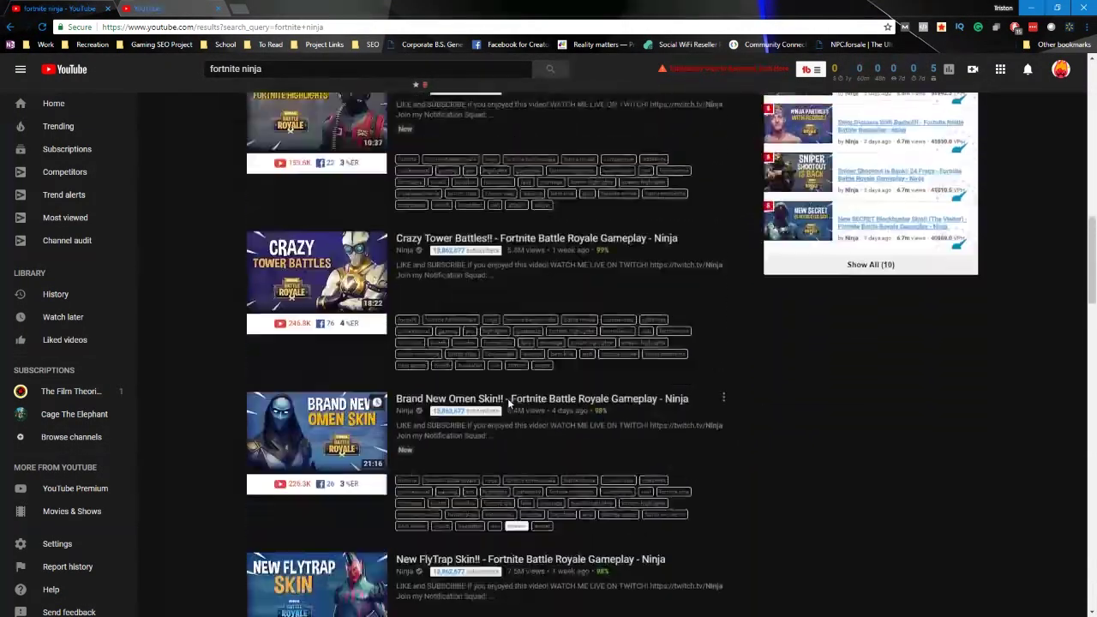
pyautogui.scroll(5, 508, 403)
pyautogui.moveTo(948, 346)
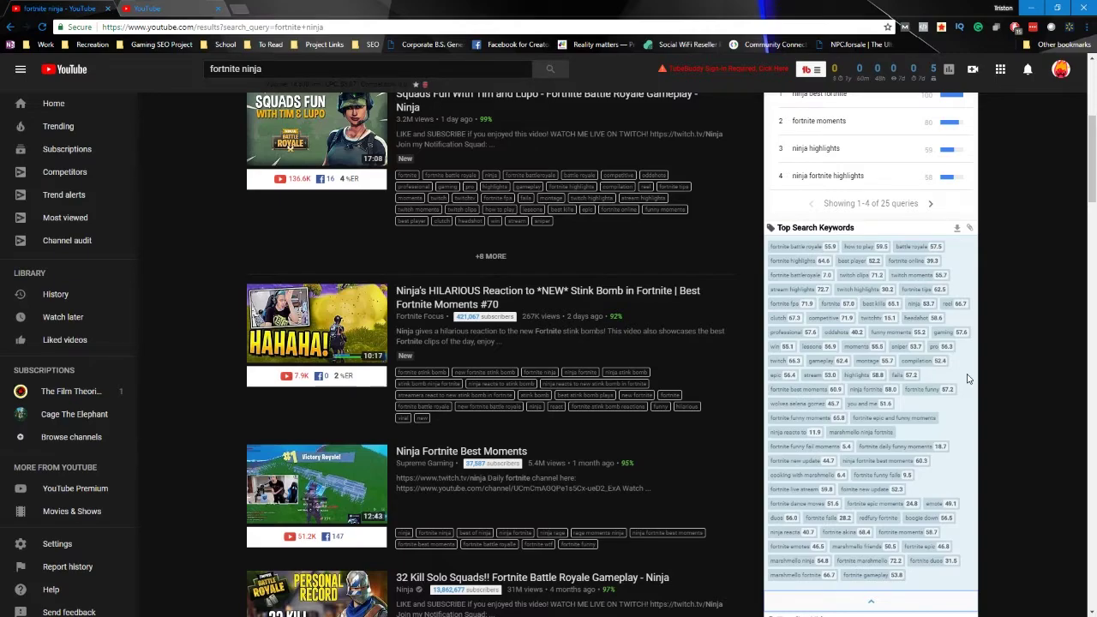
pyautogui.scroll(-5, 1044, 469)
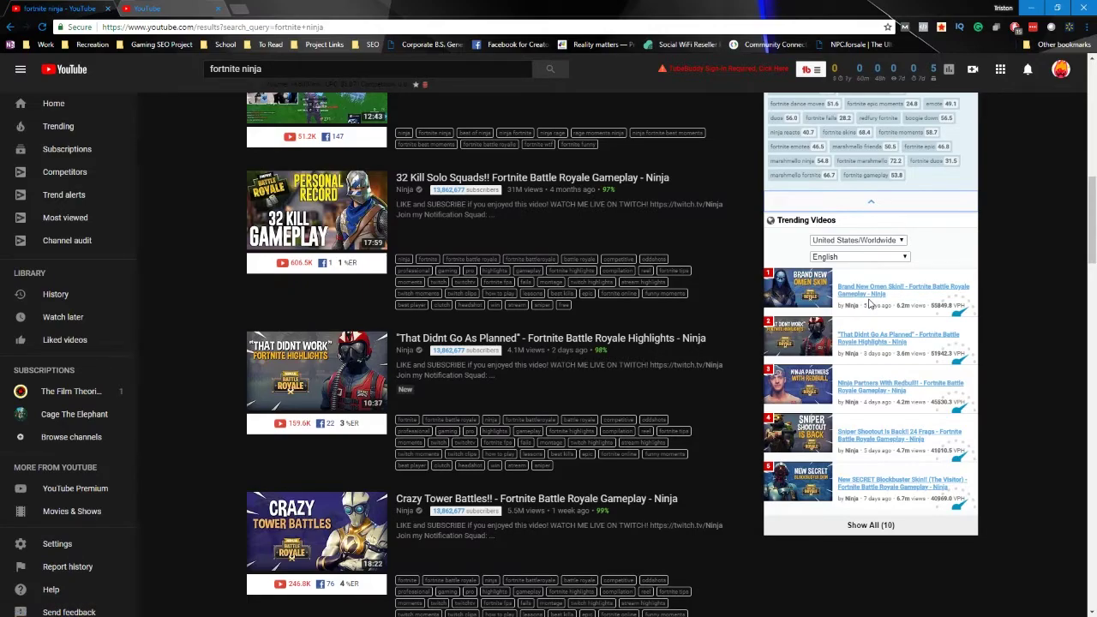
pyautogui.scroll(15, 683, 415)
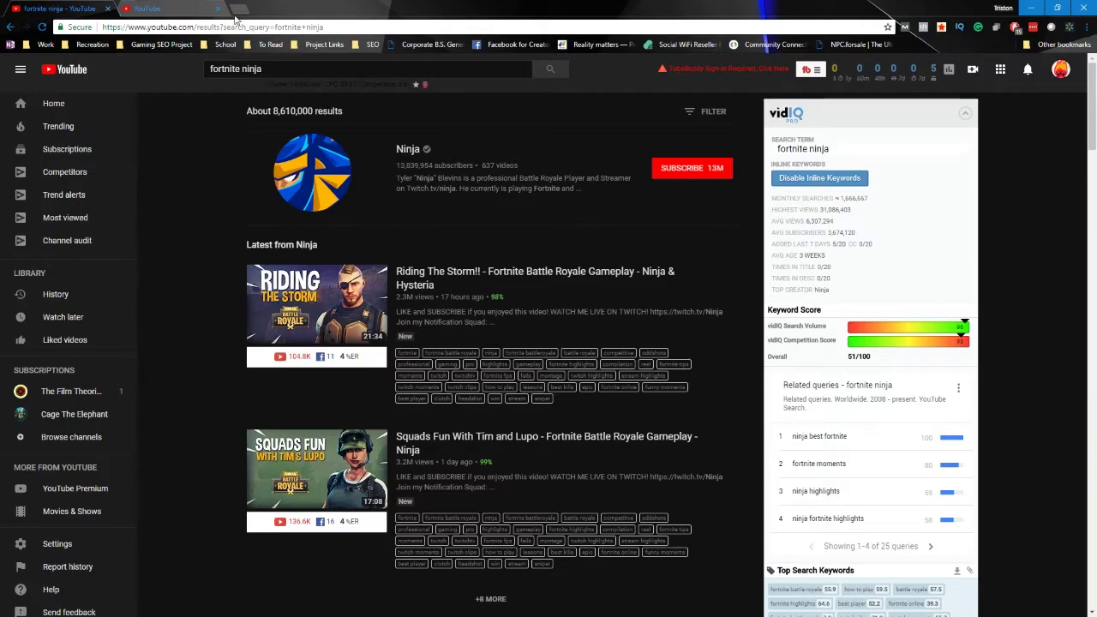
# Step: Return to the Fortnite Ninja Fails edit page and review its tags, related tag suggestions and vidIQ recommendations
pyautogui.click(191, 7)
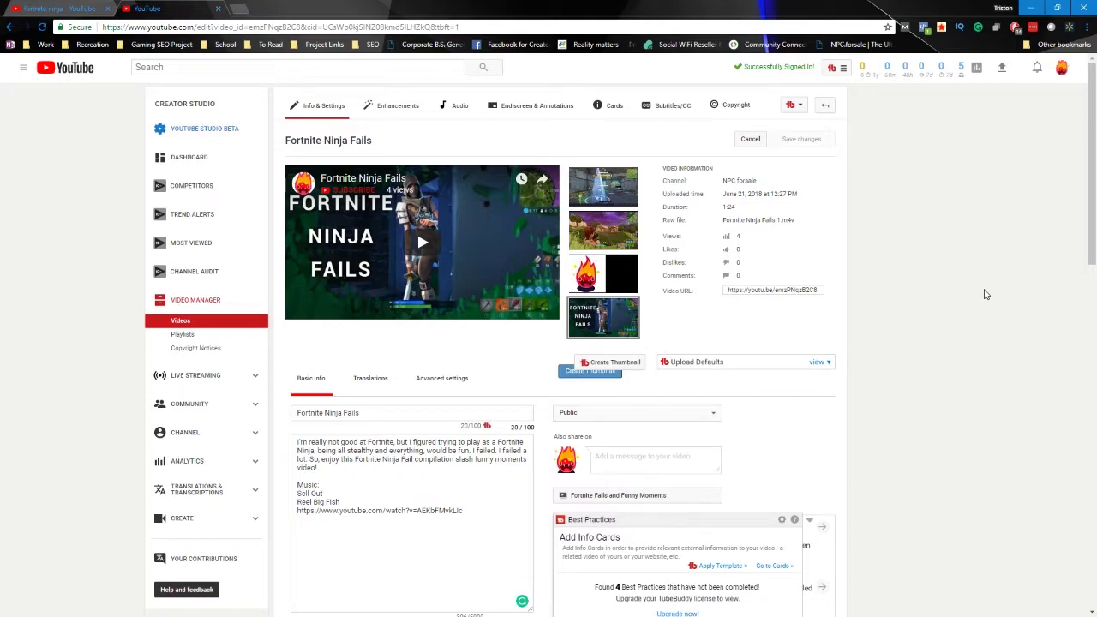
pyautogui.scroll(-3, 966, 322)
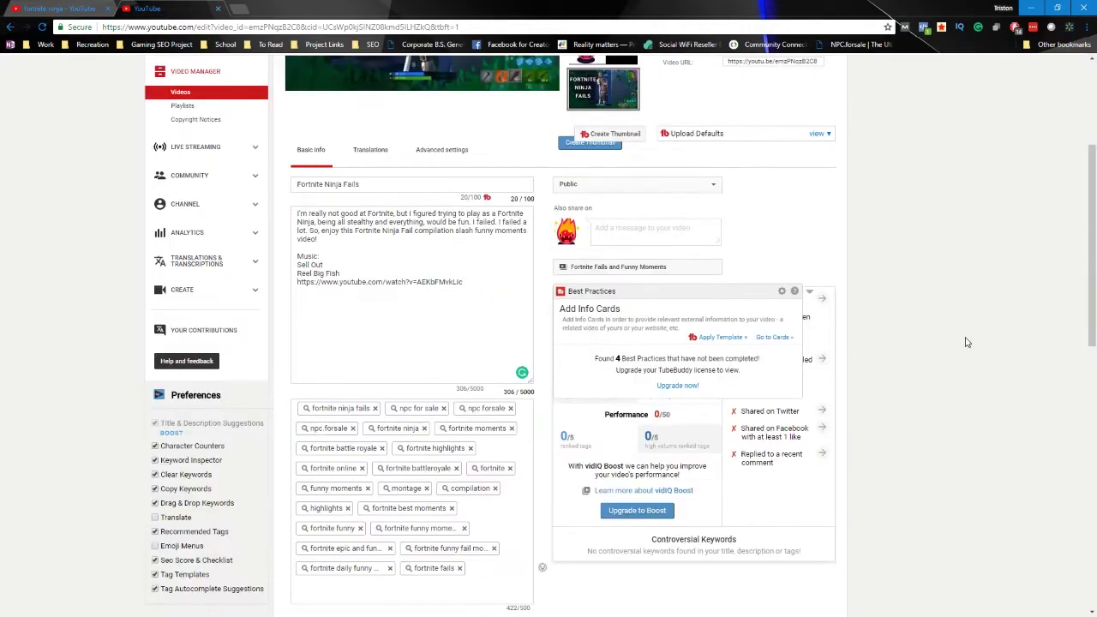
pyautogui.scroll(-2, 954, 359)
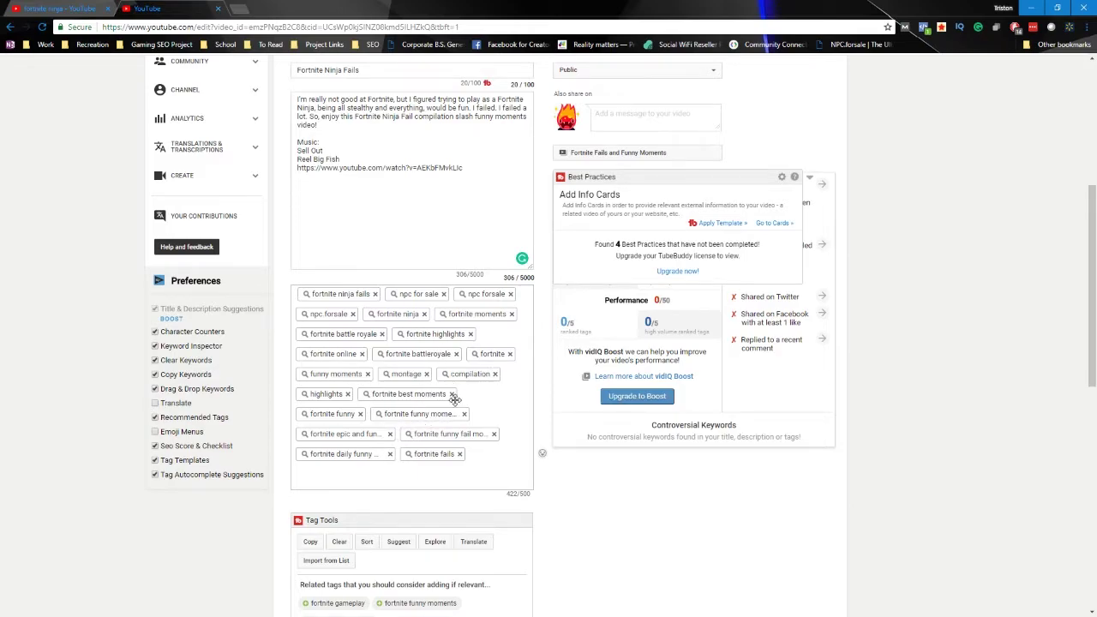
pyautogui.moveTo(450, 397); pyautogui.dragTo(450, 429)
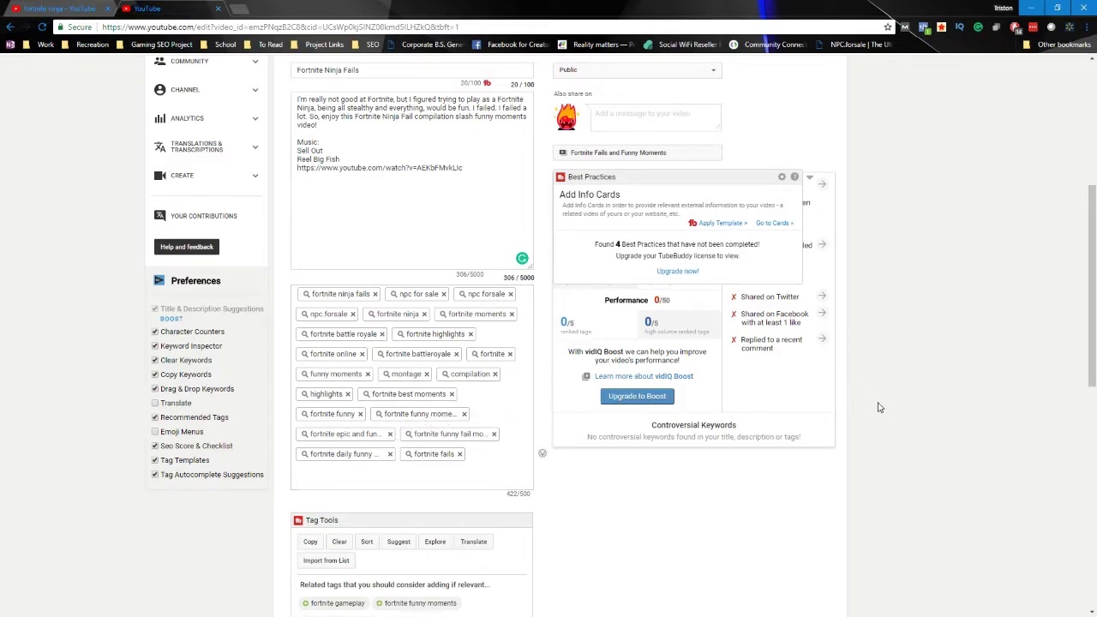
pyautogui.scroll(-3, 878, 407)
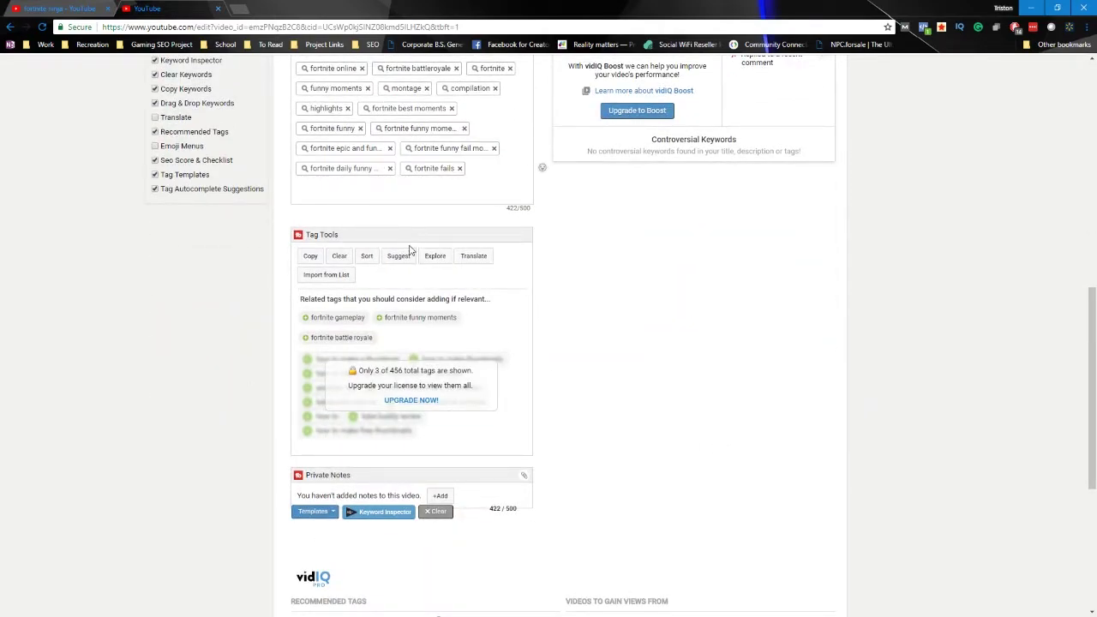
pyautogui.scroll(-4, 498, 330)
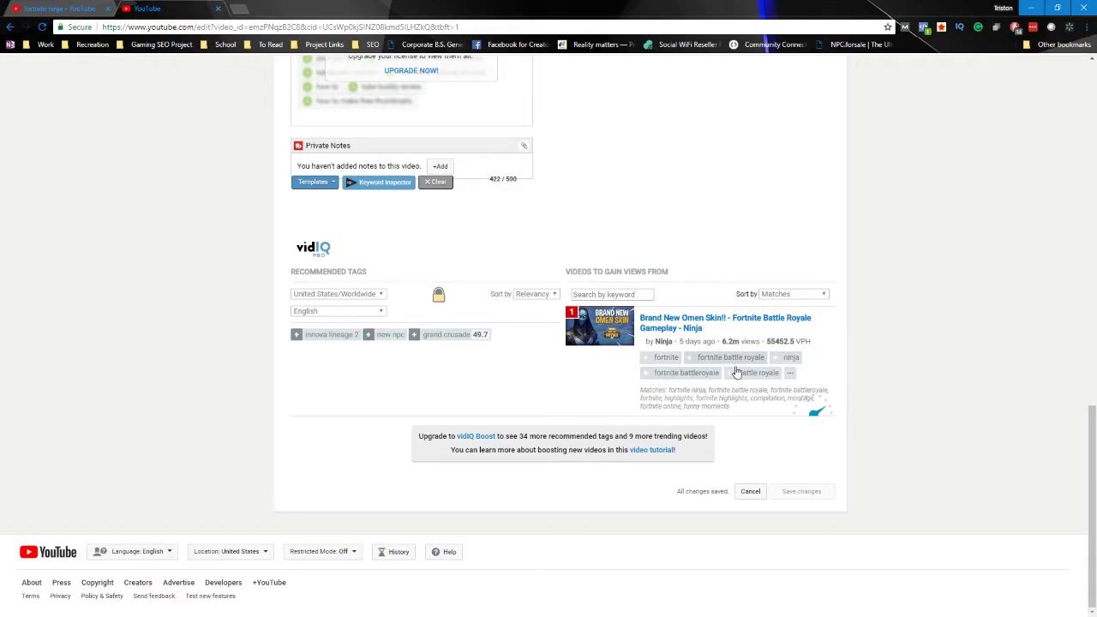
pyautogui.scroll(10, 857, 394)
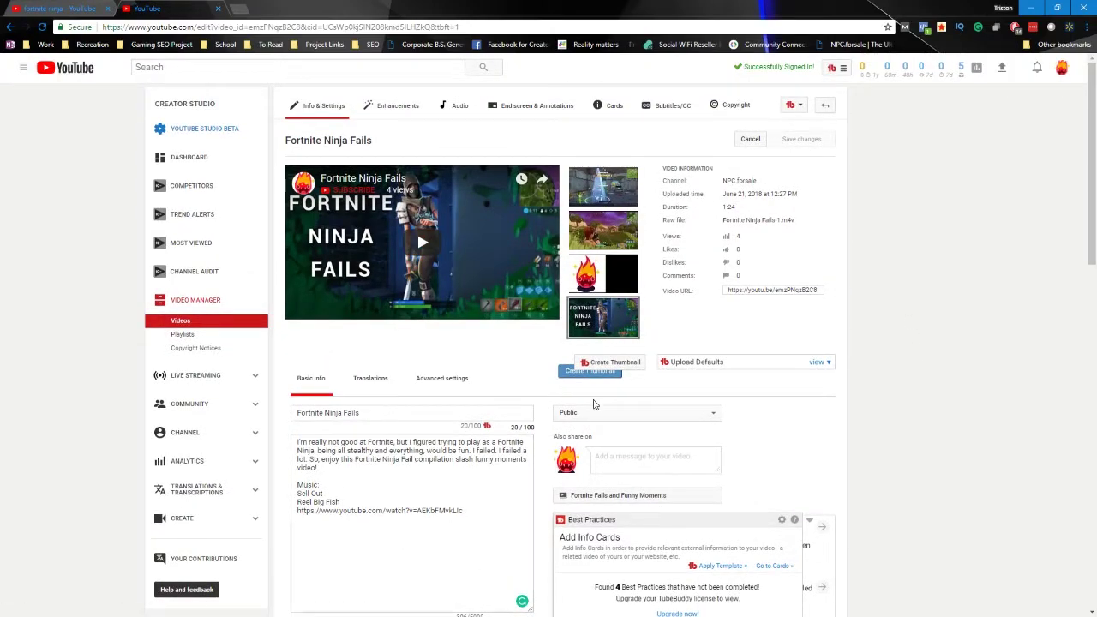
# Step: View the video's Subtitles/CC page and open its Cards page
pyautogui.click(669, 112)
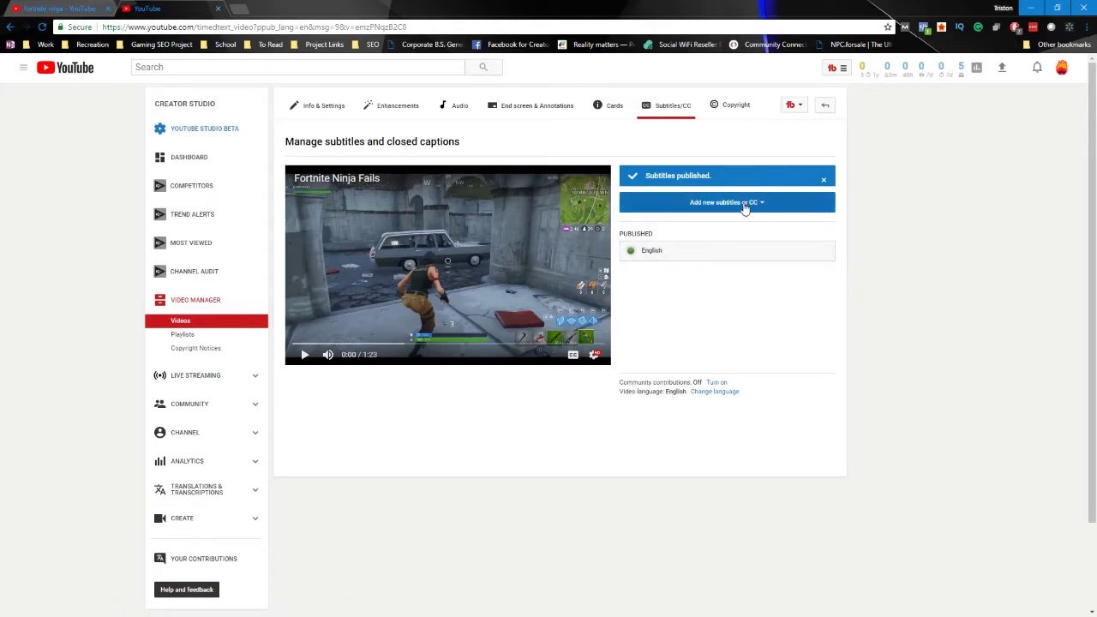
pyautogui.click(611, 106)
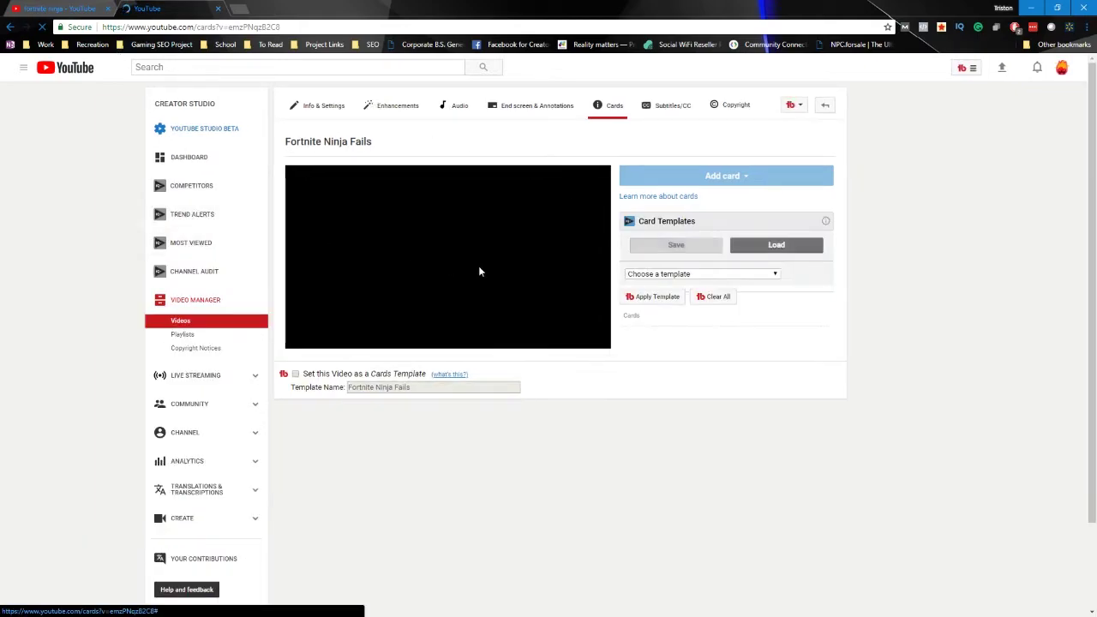
# Step: Review the video's end screen elements at 1:19, glance at the fortnite ninja search results, and return to the video's edit page
pyautogui.click(543, 108)
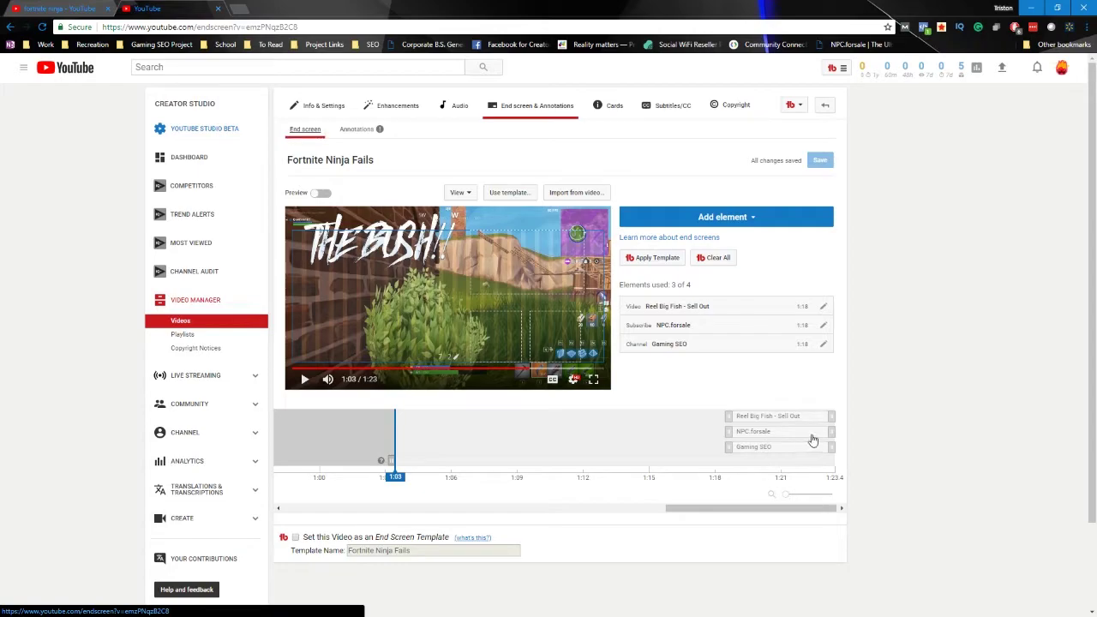
pyautogui.click(750, 468)
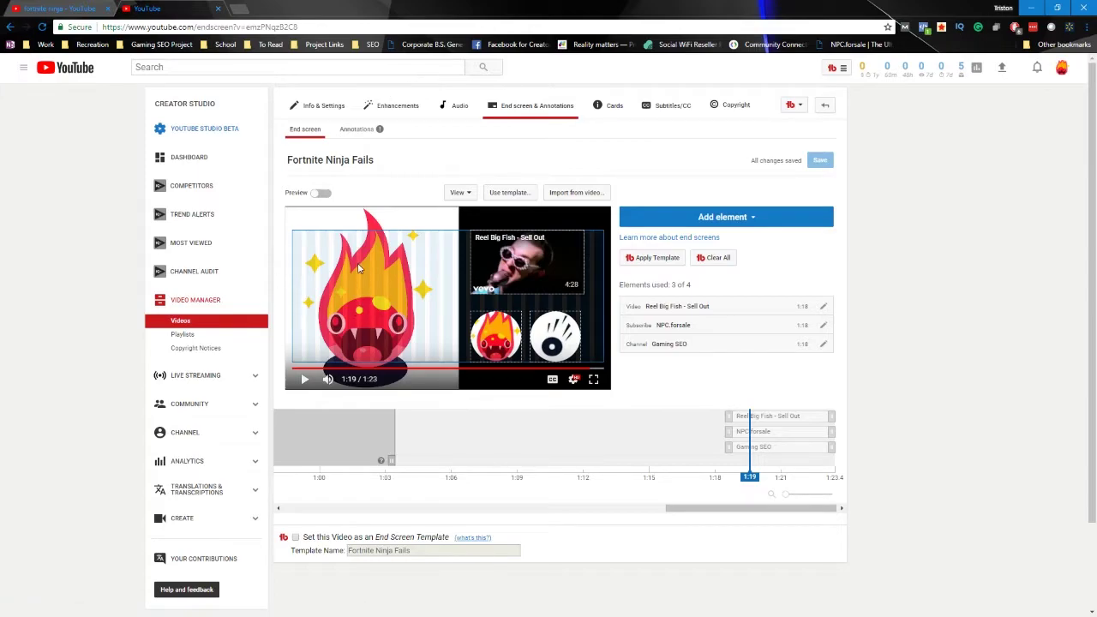
pyautogui.hotkey('ctrl', 'shift', 'Tab')
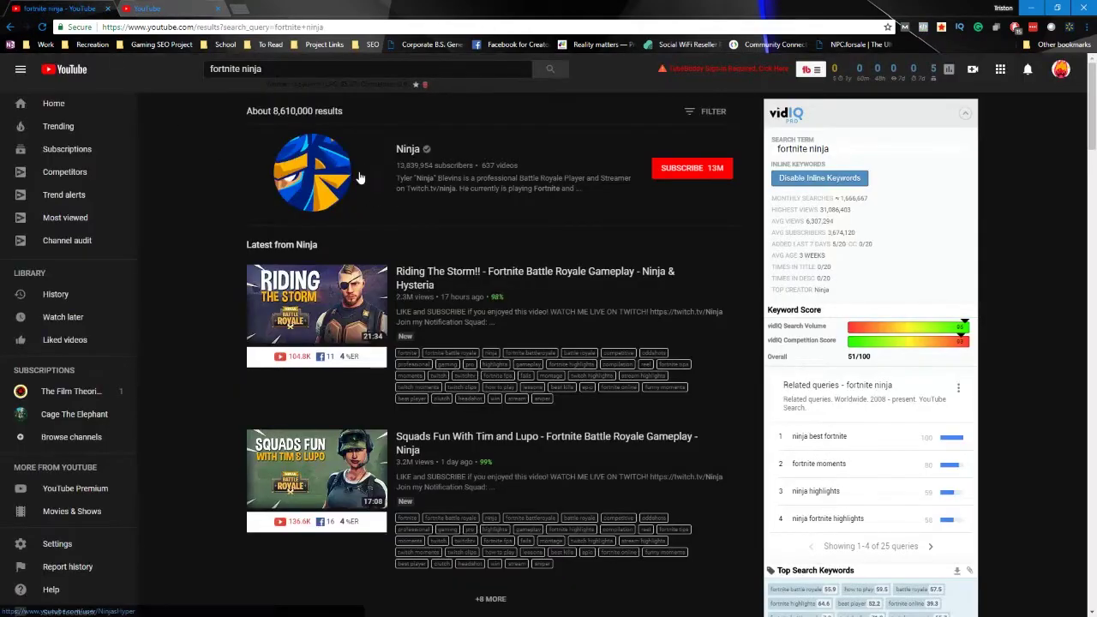
pyautogui.hotkey('ctrl', 'Tab')
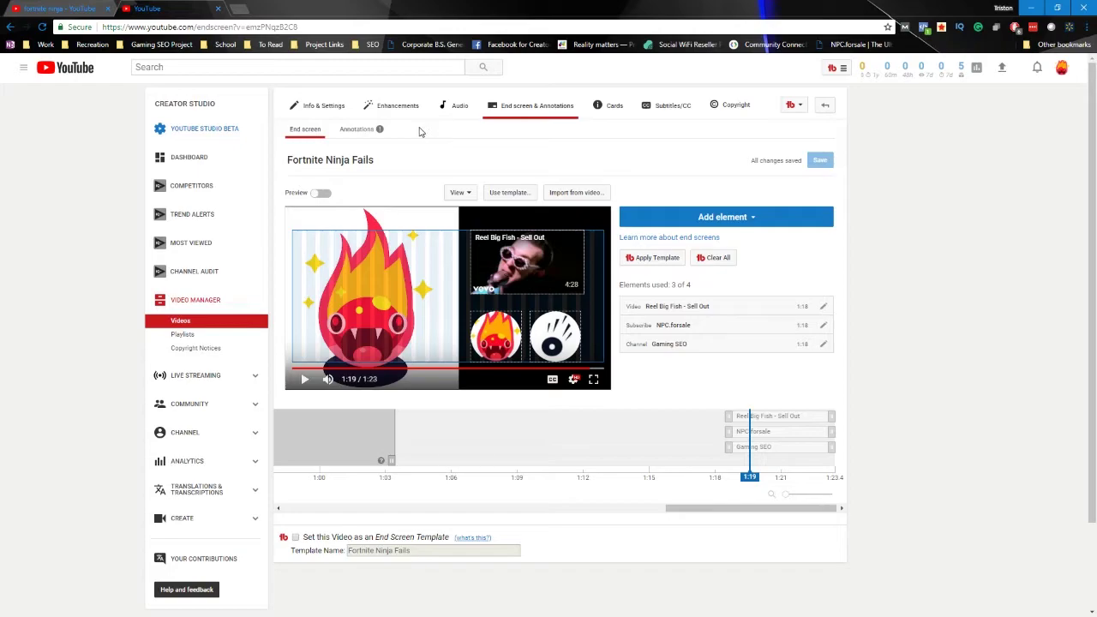
pyautogui.hotkey('alt', 'Left')
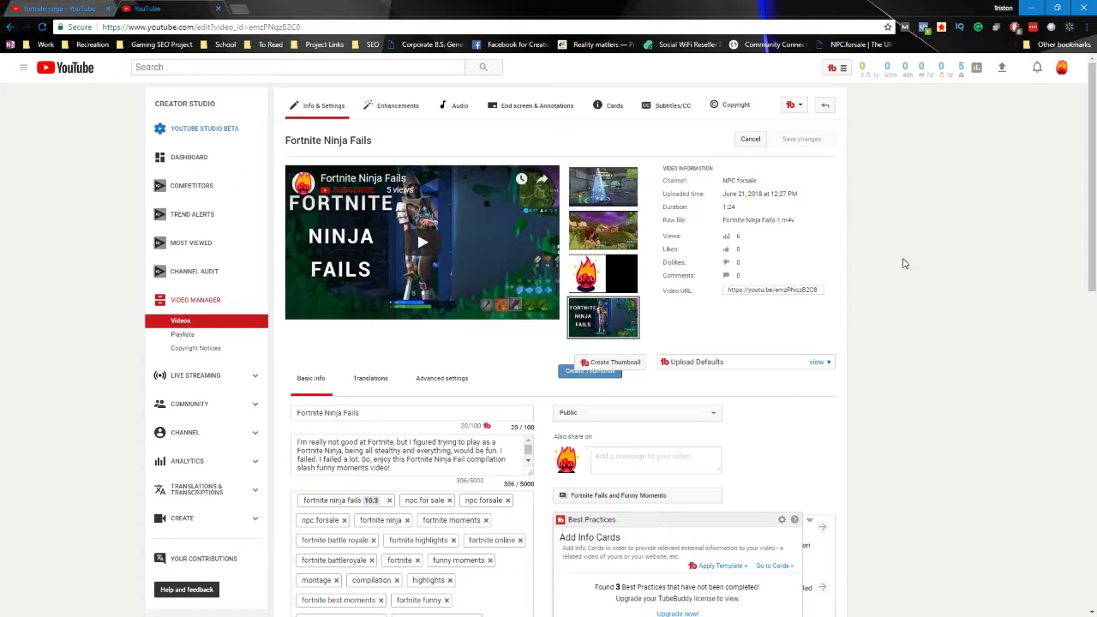
# Step: Switch to the Fortnite Tags workbook in Excel, review the Fortnite Instagram Tags sheet, and return to the video's edit page in the browser
pyautogui.hotkey('alt', 'Tab')
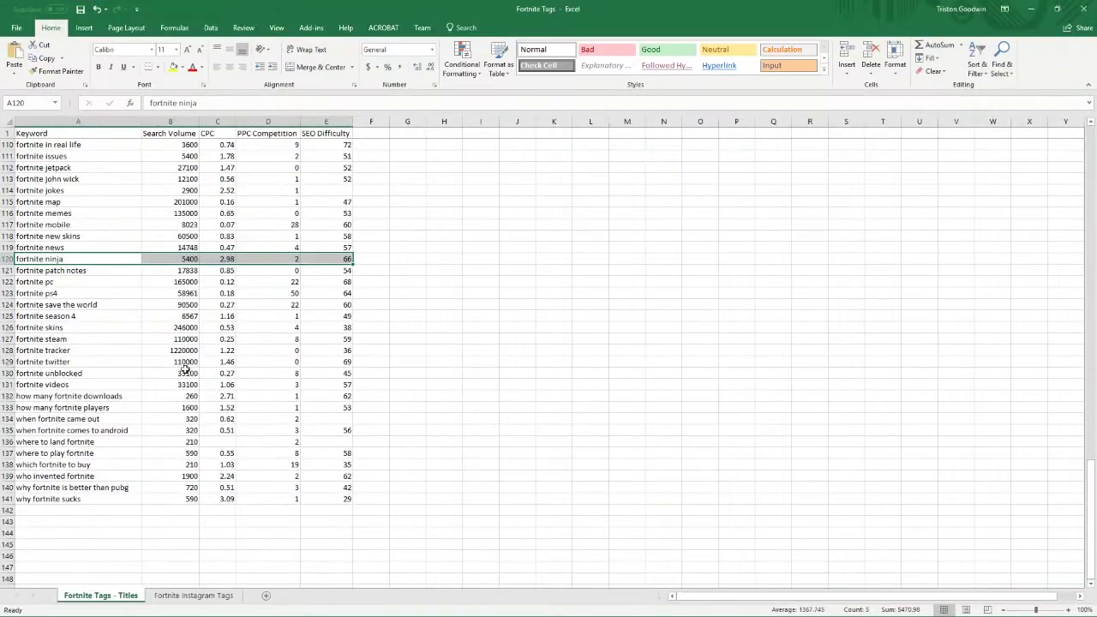
pyautogui.click(195, 596)
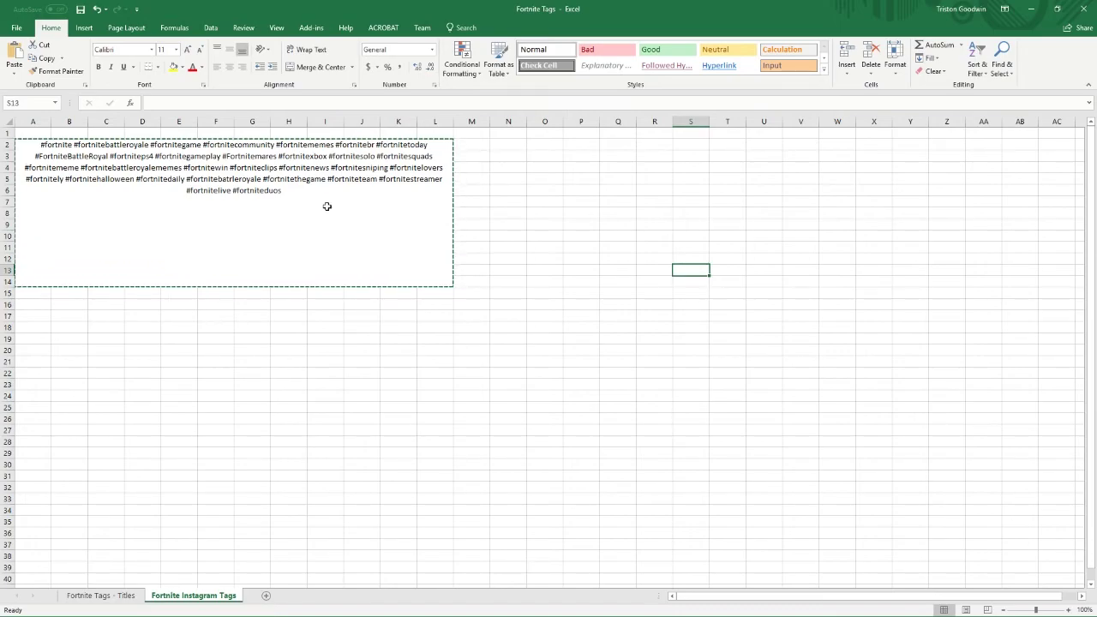
pyautogui.click(1029, 9)
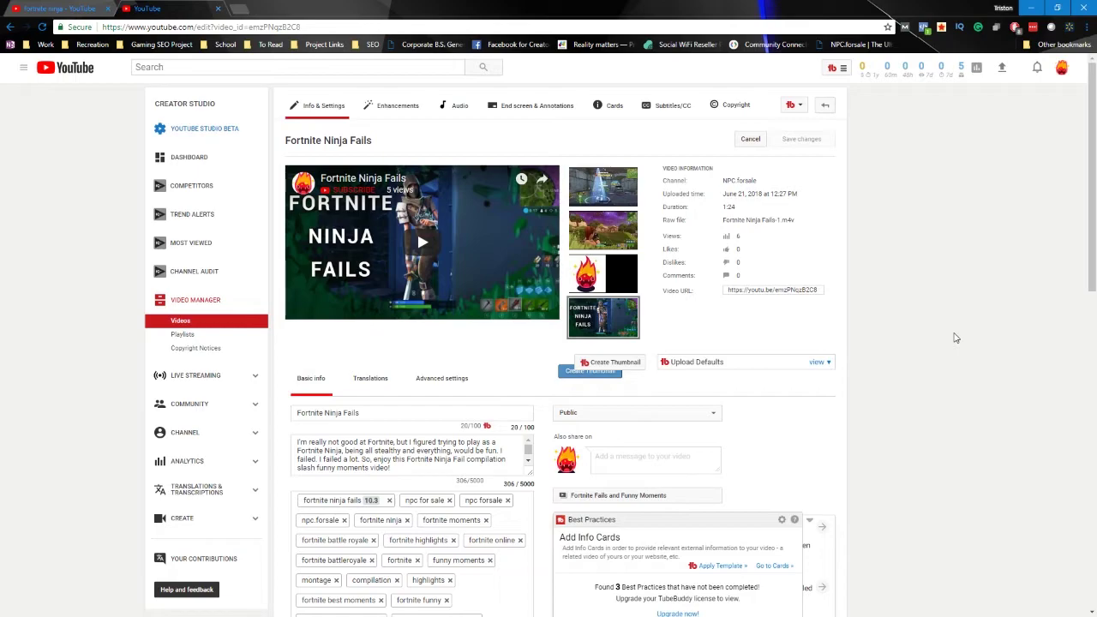
pyautogui.moveTo(888, 66)
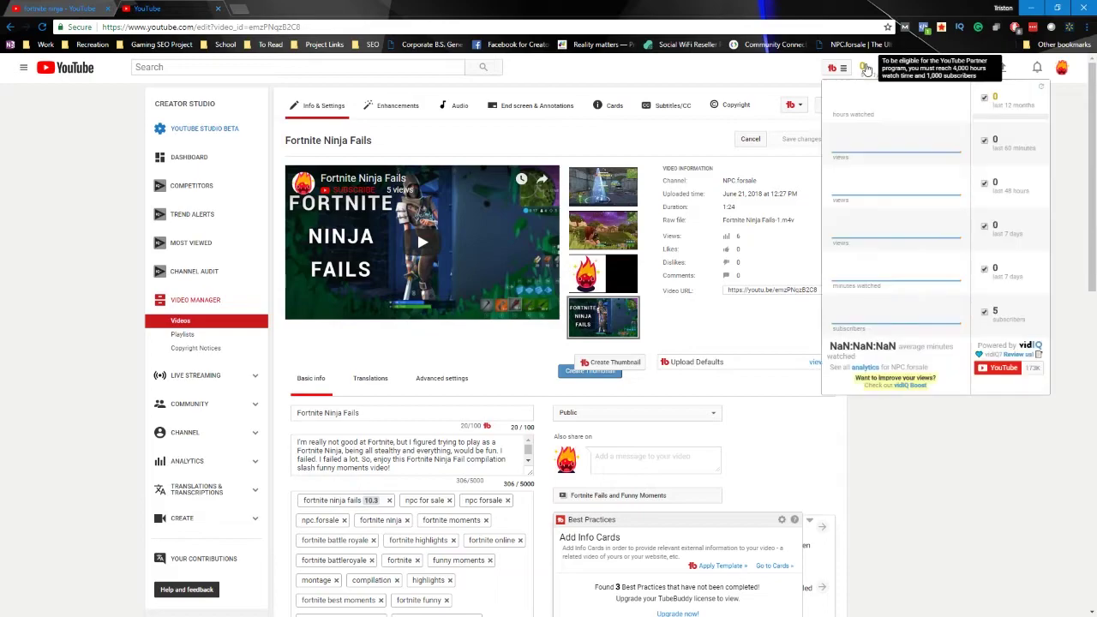